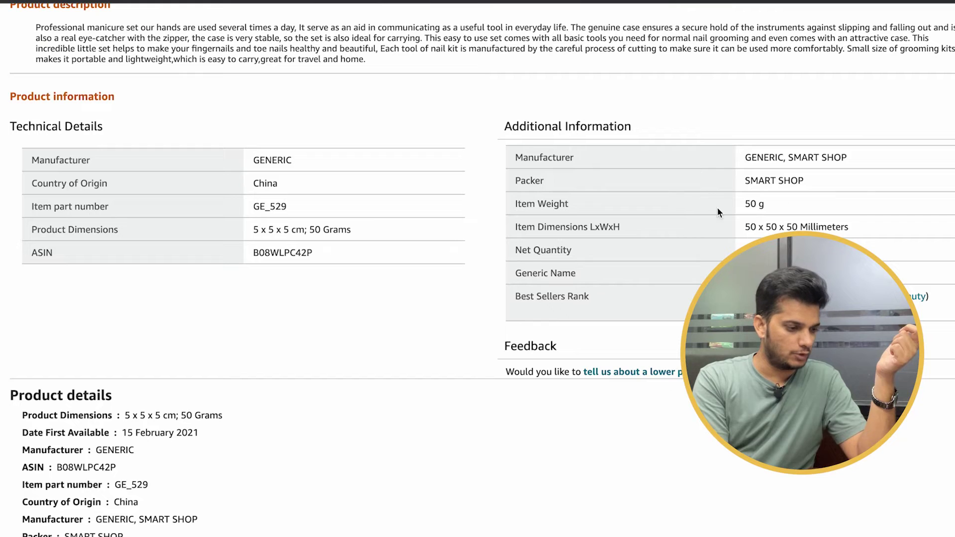
Step: Copy the manicure kit's ASIN B08WLPC42P from its product page and open the Add Products page in Amazon Seller Central
{"action": "double_click", "coordinate": [267, 247]}
{"action": "key", "text": "ctrl+c"}
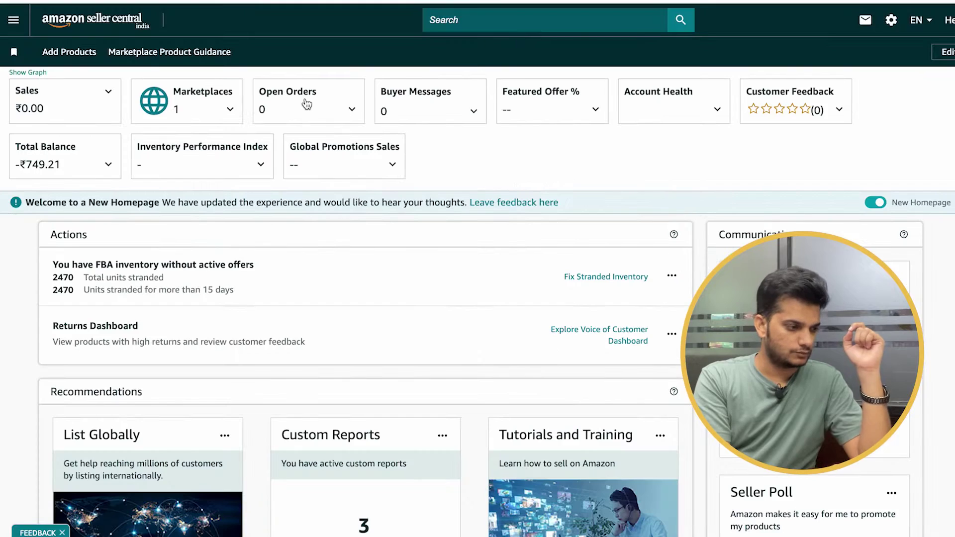
{"action": "left_click", "coordinate": [12, 44]}
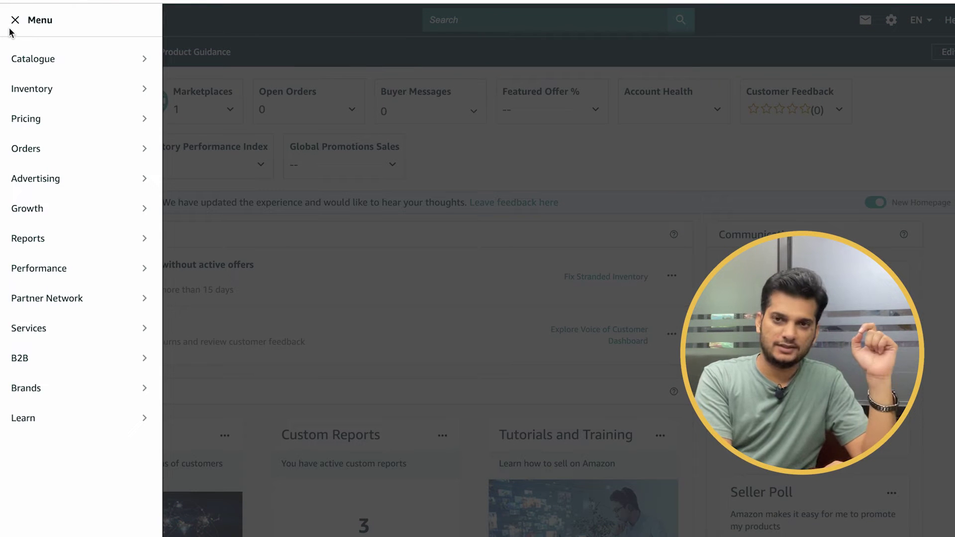
{"action": "mouse_move", "coordinate": [34, 58]}
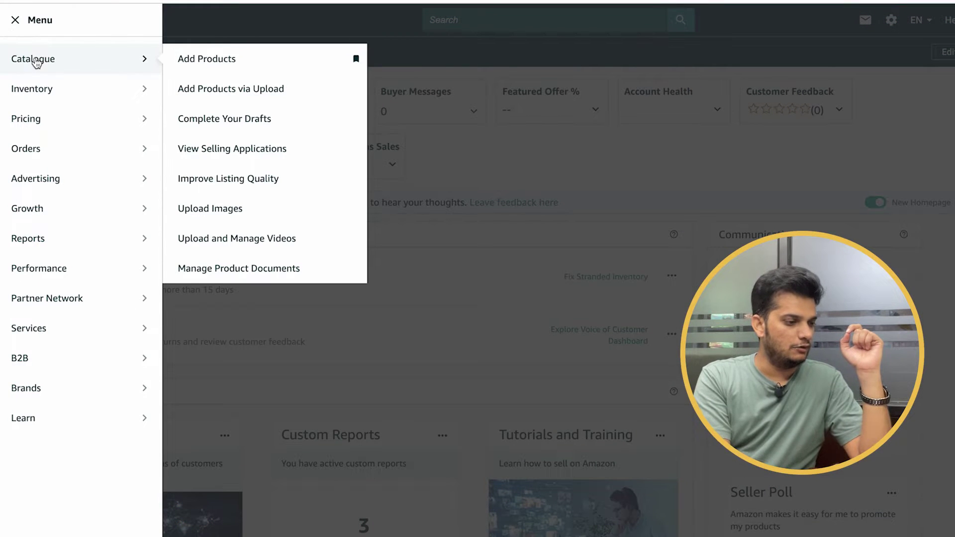
{"action": "left_click", "coordinate": [234, 61]}
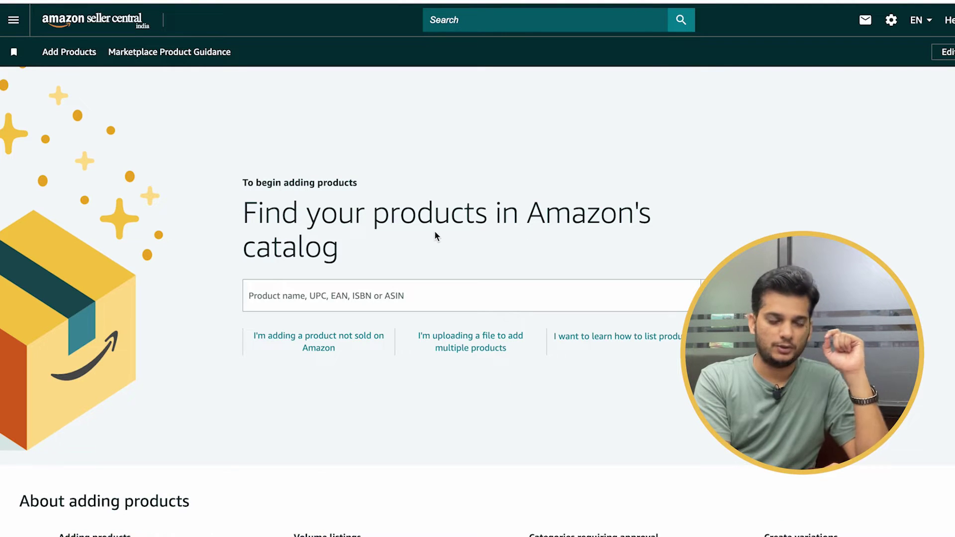
Step: Search Amazon's catalog for the product with ASIN B08WLPC42P
{"action": "left_click_drag", "start_coordinate": [237, 213], "coordinate": [321, 215]}
{"action": "left_click", "coordinate": [319, 211]}
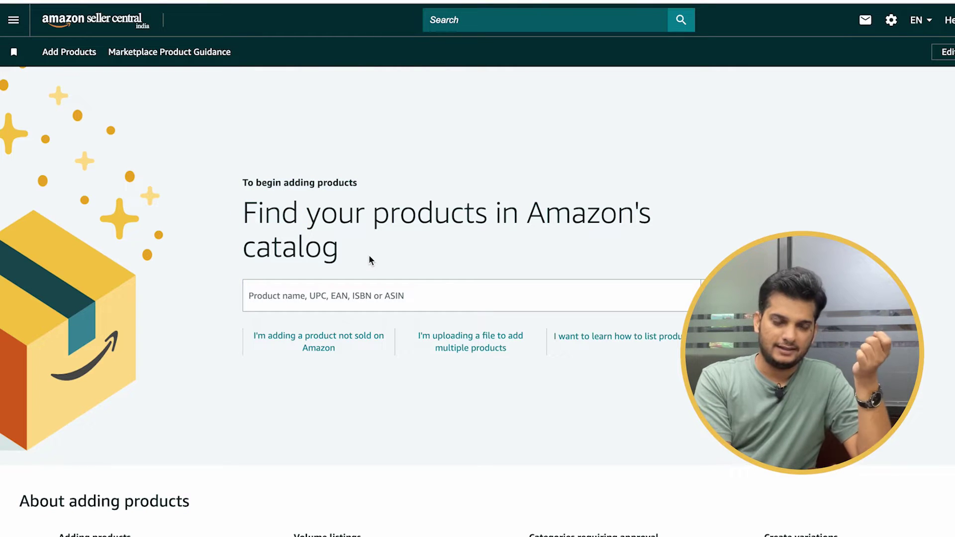
{"action": "left_click", "coordinate": [347, 301]}
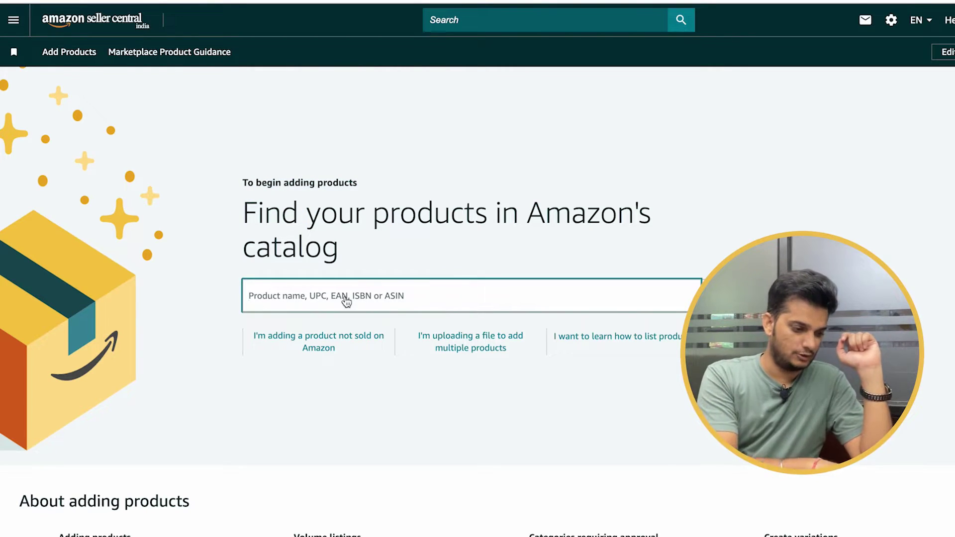
{"action": "key", "text": "ctrl+v"}
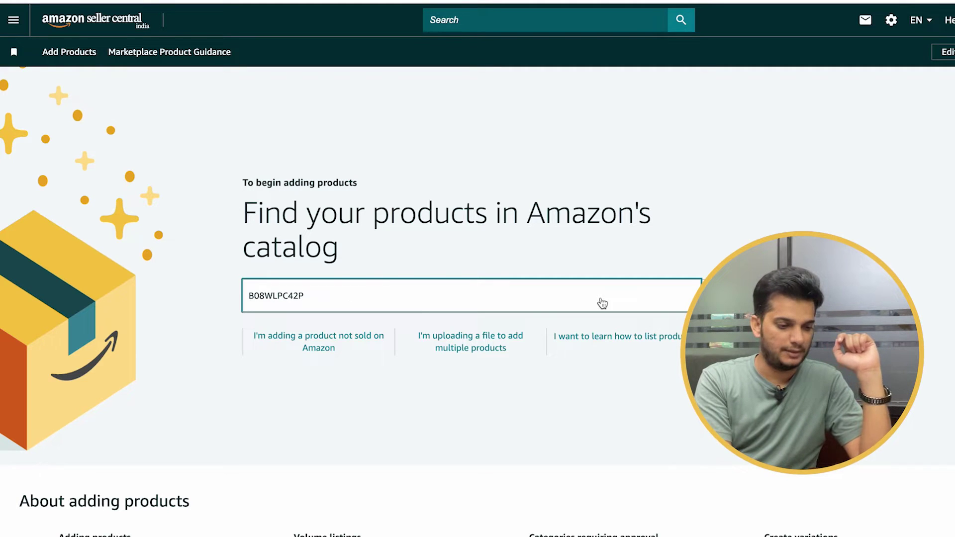
{"action": "key", "text": "Return"}
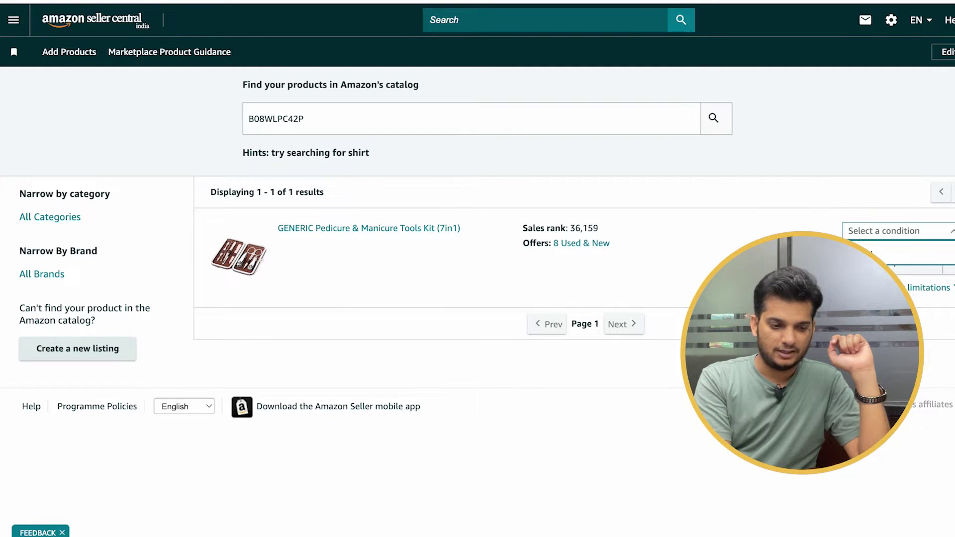
Step: Choose the New condition for the GENERIC Pedicure & Manicure Tools Kit and start selling this product
{"action": "left_click", "coordinate": [894, 230]}
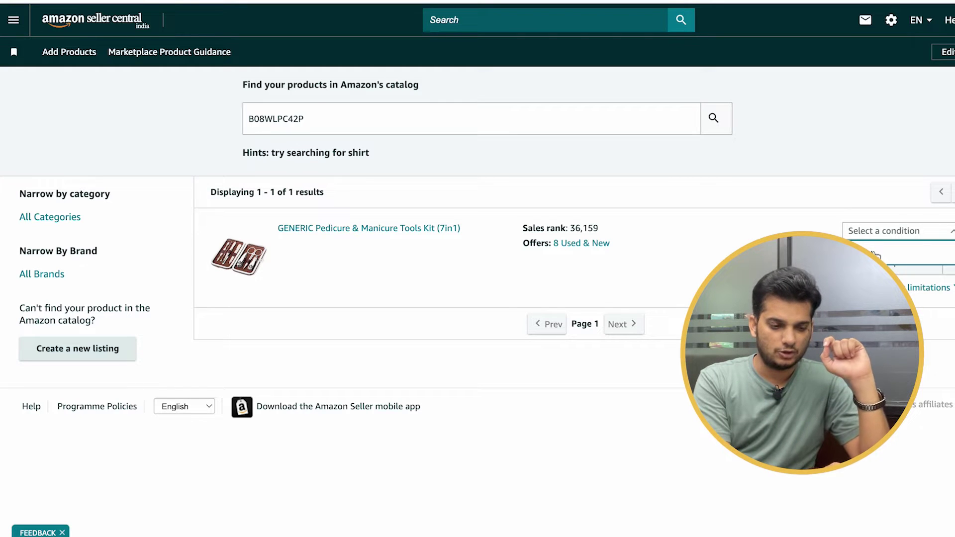
{"action": "left_click", "coordinate": [875, 255]}
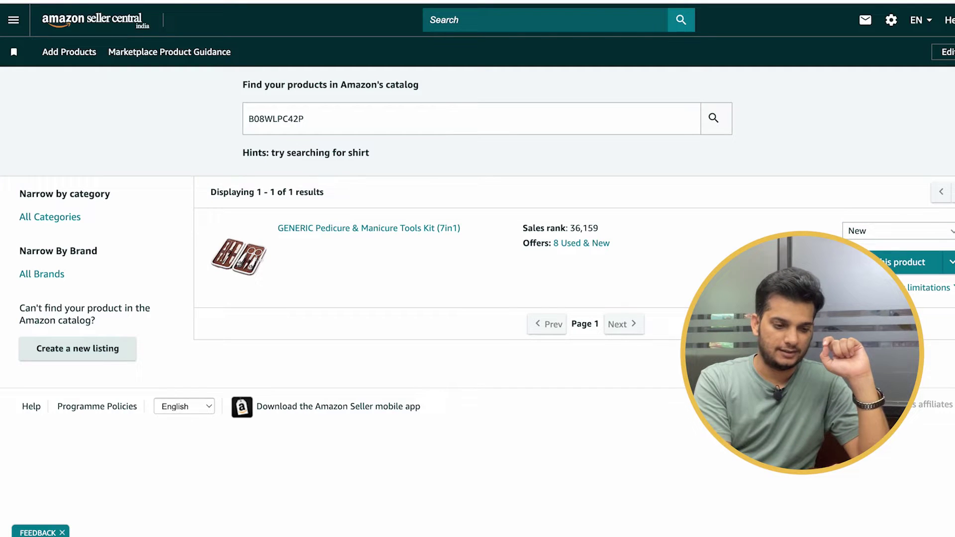
{"action": "left_click", "coordinate": [893, 269]}
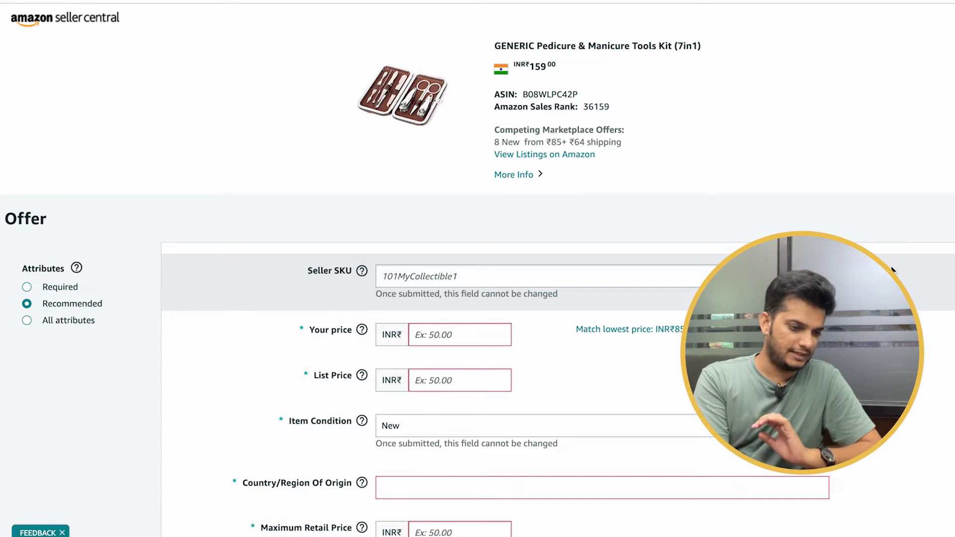
Step: Enter PDCRST1 as the offer's Seller SKU
{"action": "scroll", "coordinate": [658, 164], "scroll_direction": "down", "scroll_amount": 5}
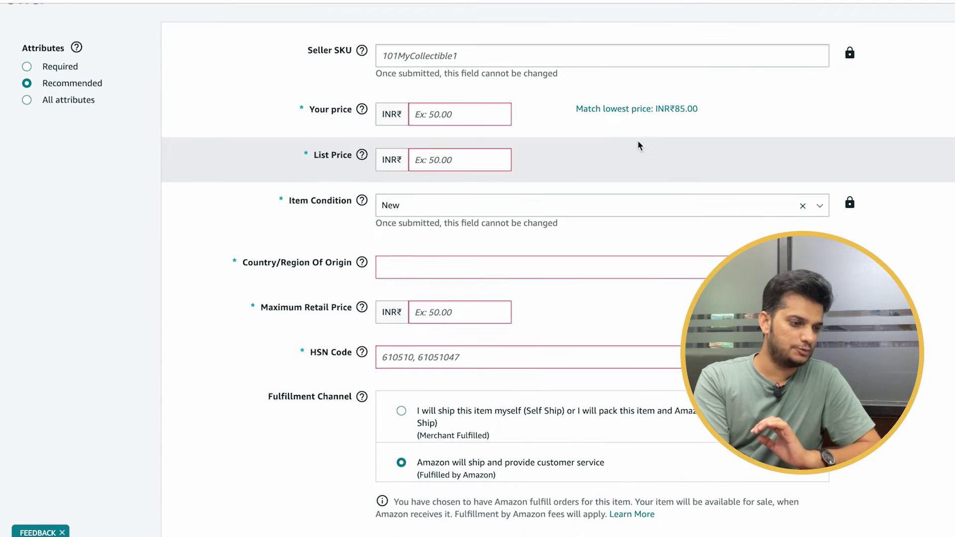
{"action": "left_click", "coordinate": [471, 59]}
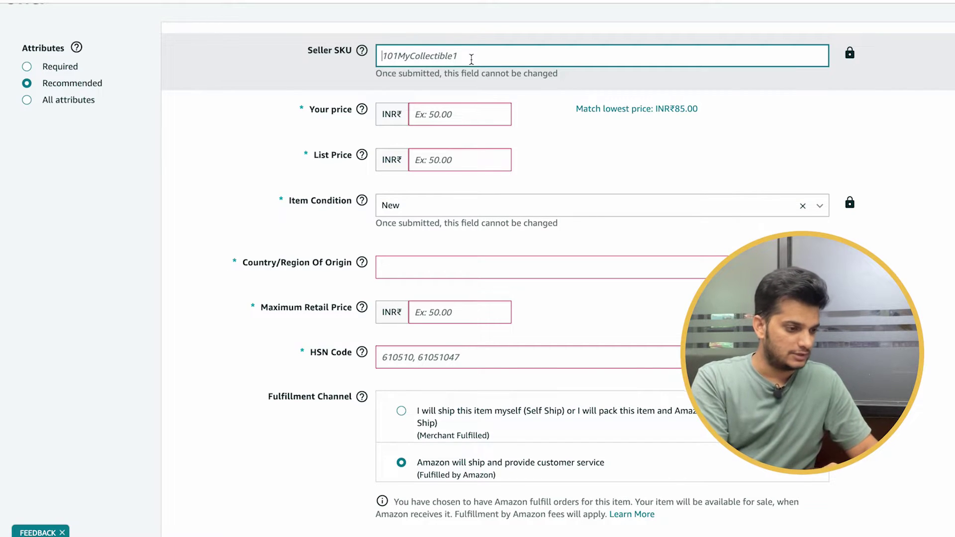
{"action": "scroll", "coordinate": [471, 59], "scroll_direction": "up", "scroll_amount": 4}
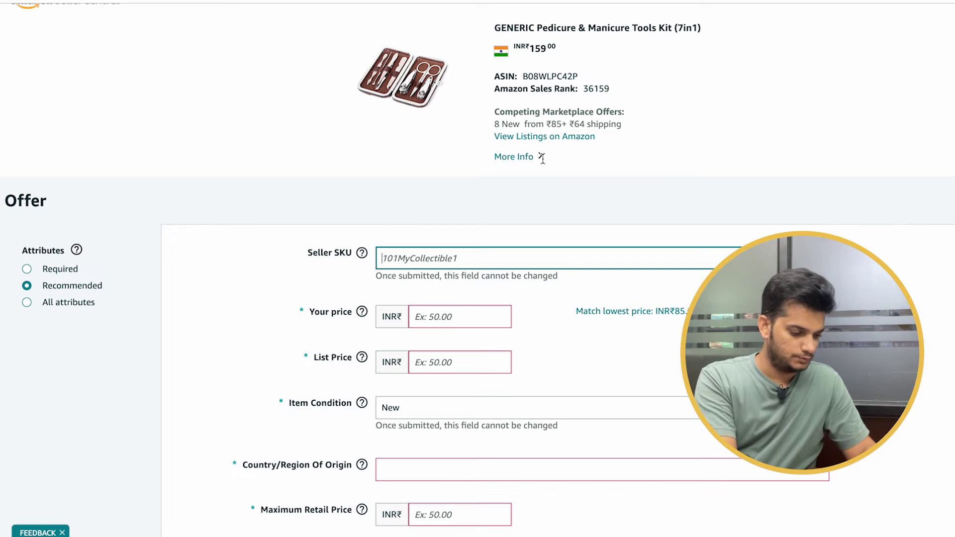
{"action": "type", "text": "PDCRST"}
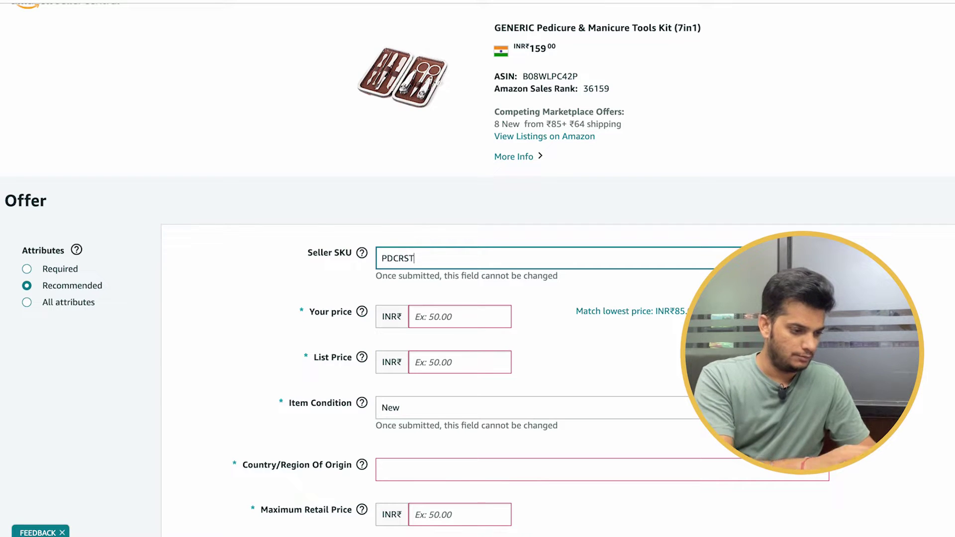
{"action": "type", "text": "1"}
{"action": "scroll", "coordinate": [594, 259], "scroll_direction": "down", "scroll_amount": 3}
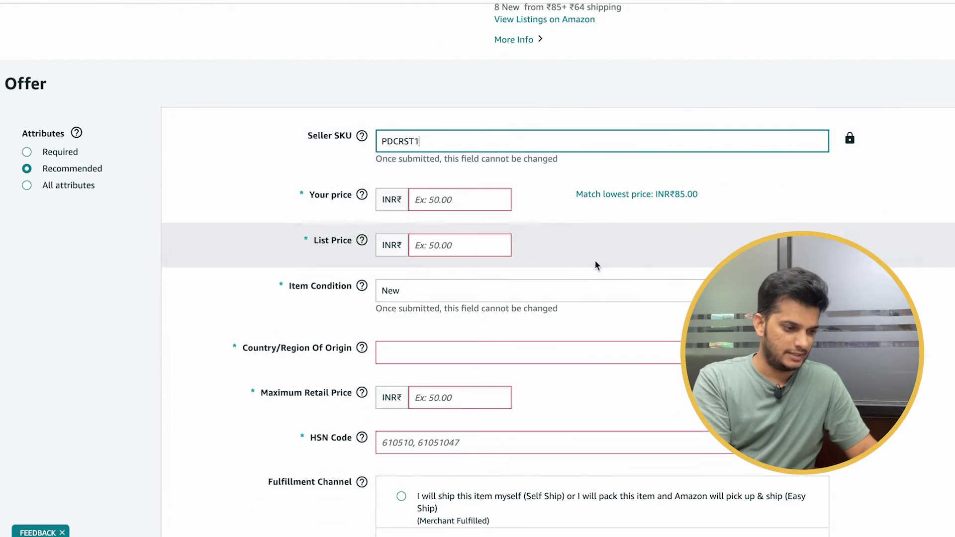
Step: Set both the offer's own price and its list price to INR 199
{"action": "left_click", "coordinate": [446, 204]}
{"action": "scroll", "coordinate": [447, 204], "scroll_direction": "up", "scroll_amount": 2}
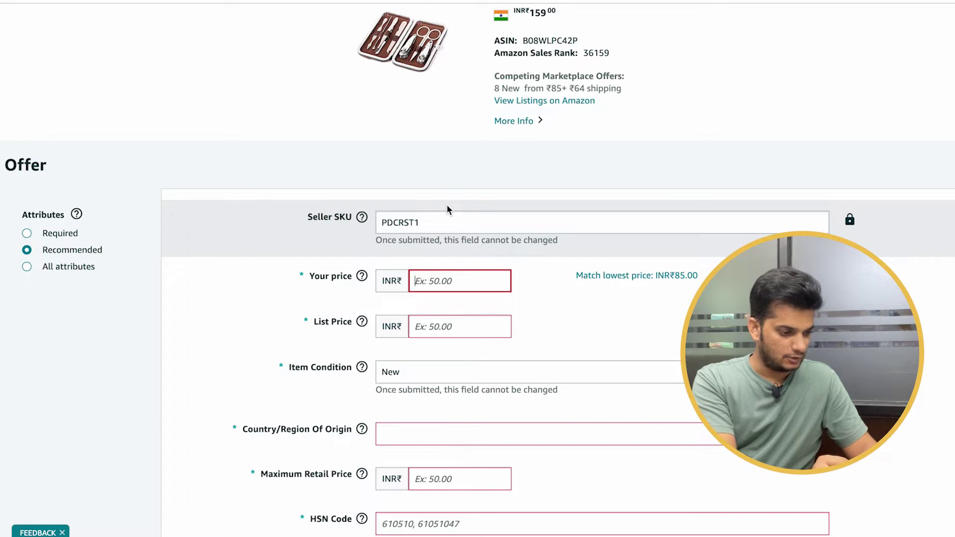
{"action": "type", "text": "199"}
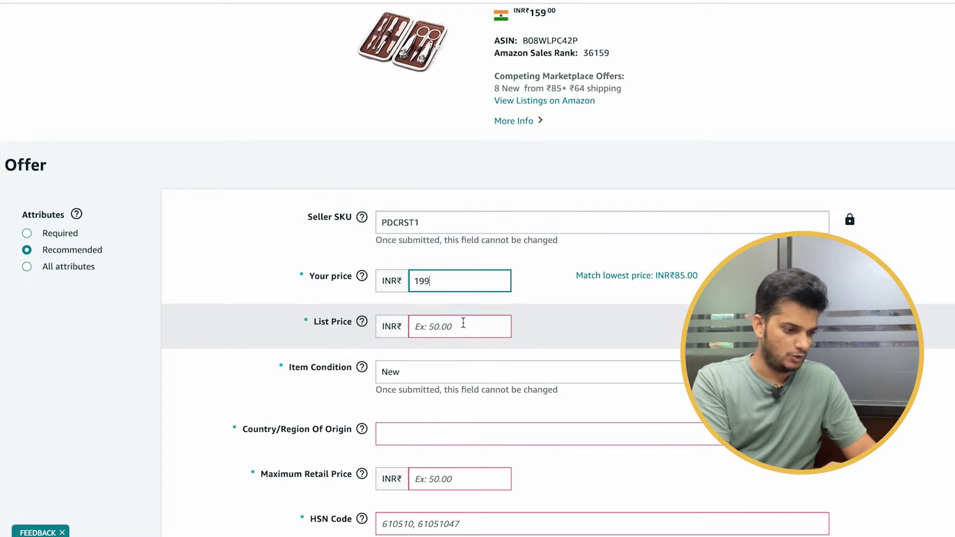
{"action": "left_click", "coordinate": [462, 324]}
{"action": "type", "text": "199"}
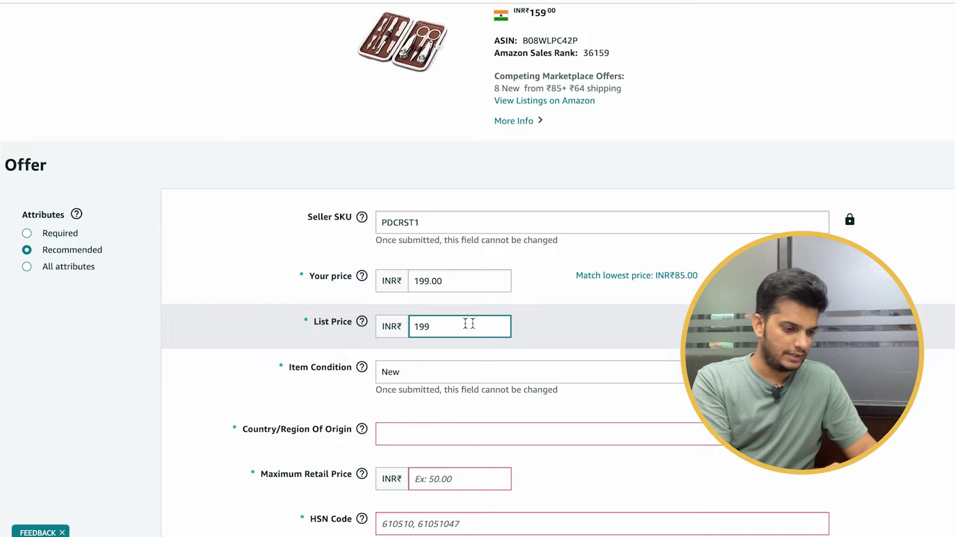
{"action": "left_click", "coordinate": [556, 326]}
{"action": "scroll", "coordinate": [558, 329], "scroll_direction": "down", "scroll_amount": 3}
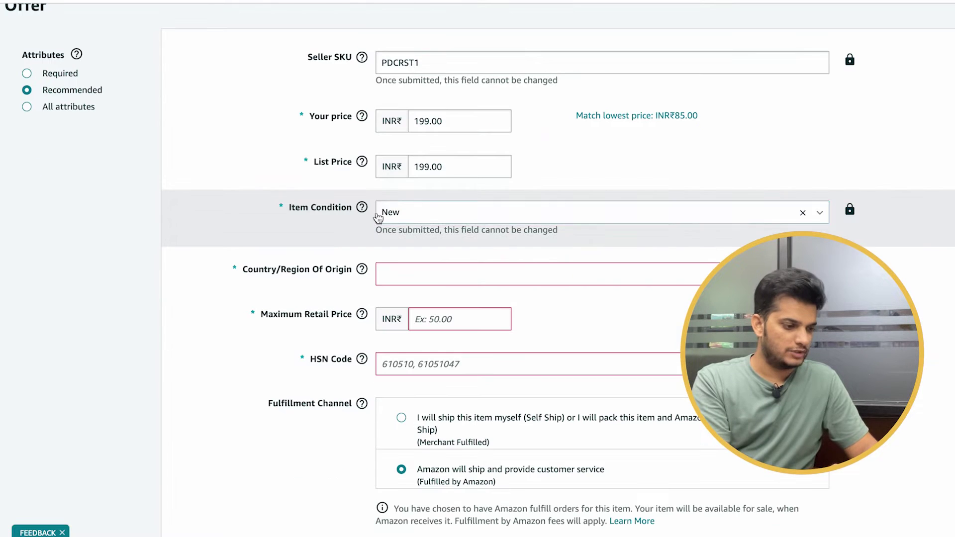
Step: Set the country of origin to India and the maximum retail price to INR 199
{"action": "left_click", "coordinate": [405, 210]}
{"action": "scroll", "coordinate": [441, 194], "scroll_direction": "down", "scroll_amount": 2}
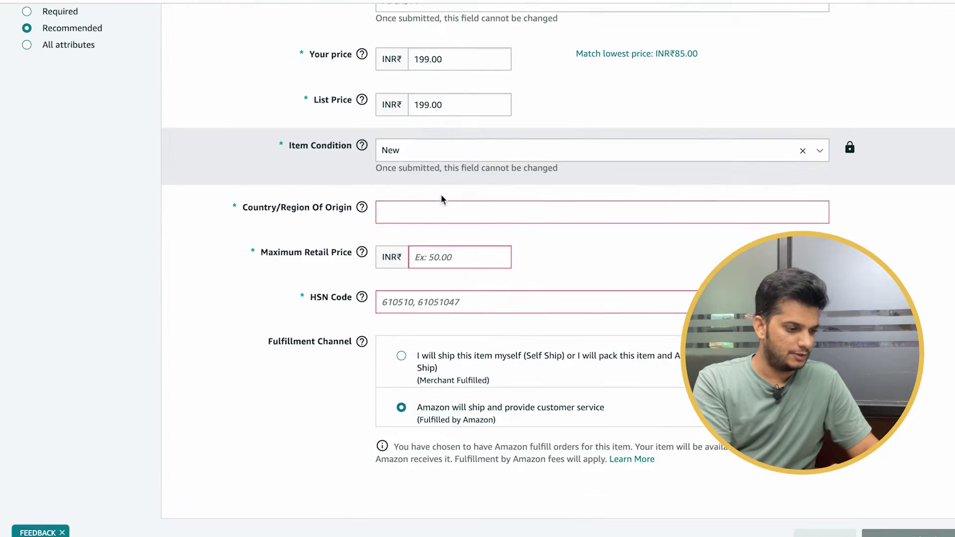
{"action": "left_click", "coordinate": [411, 193]}
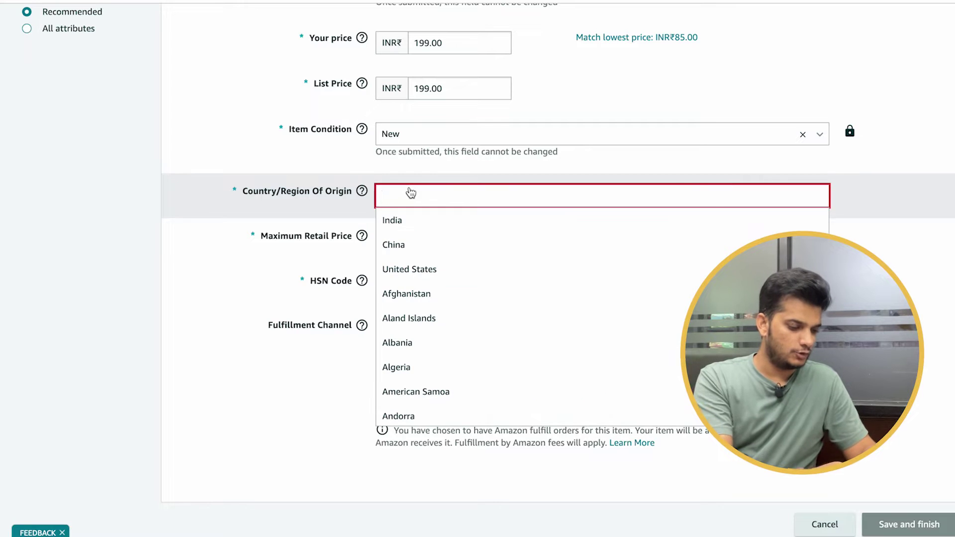
{"action": "type", "text": "India"}
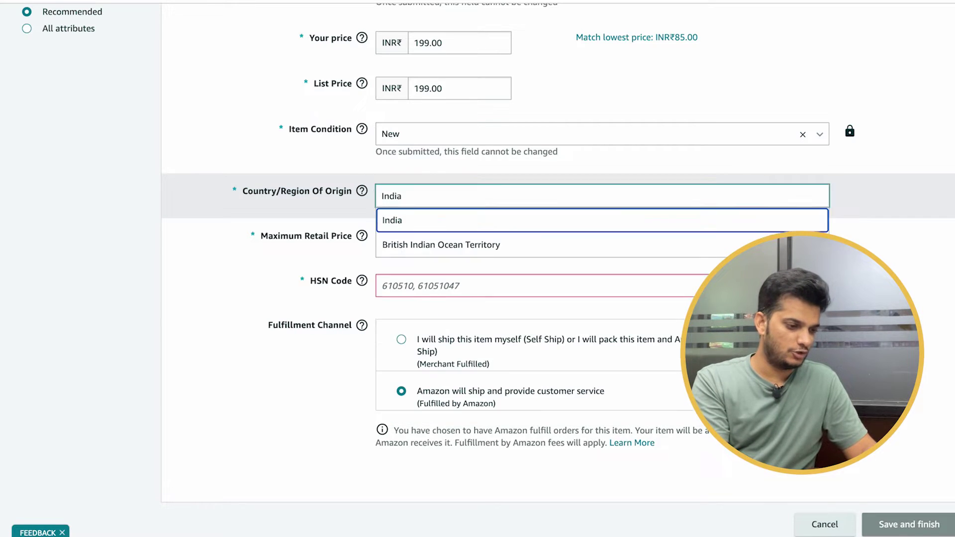
{"action": "key", "text": "Return"}
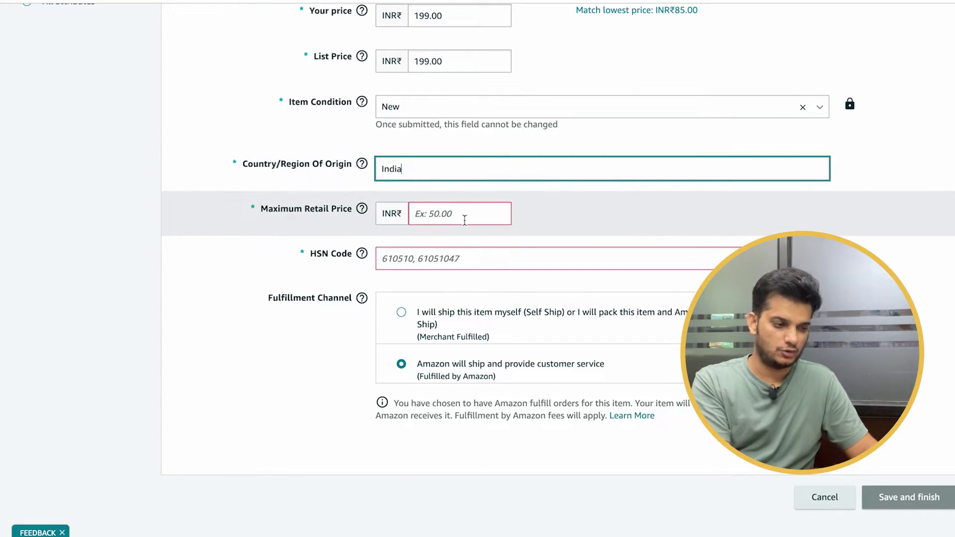
{"action": "left_click", "coordinate": [465, 219]}
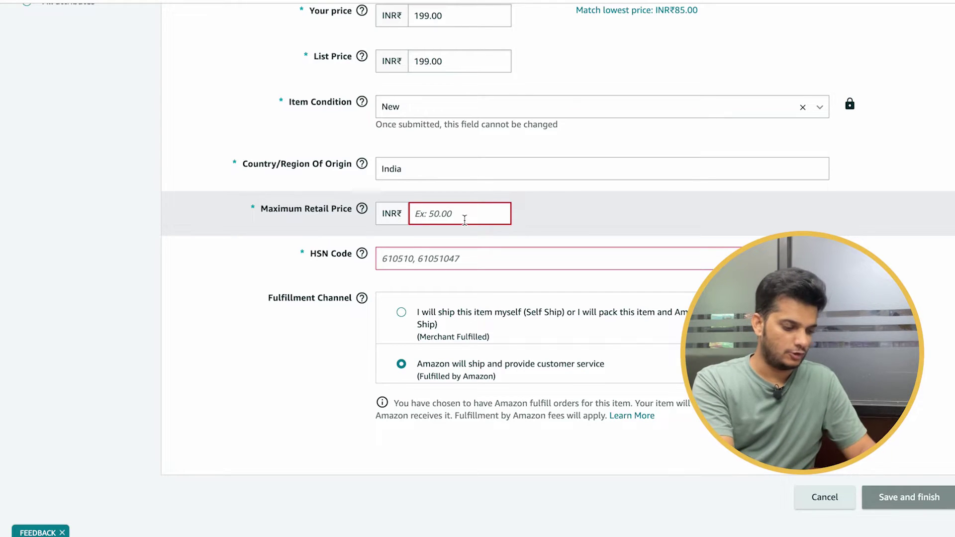
{"action": "type", "text": "199"}
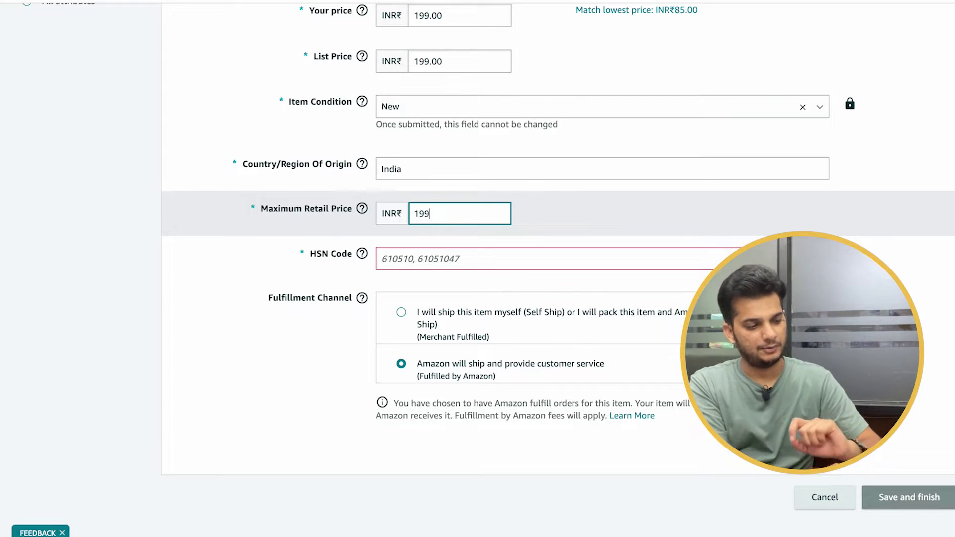
Step: Copy the HSN code 821420 for manicure or pedicure sets from the GST portal's HSN code search
{"action": "left_click", "coordinate": [413, 258]}
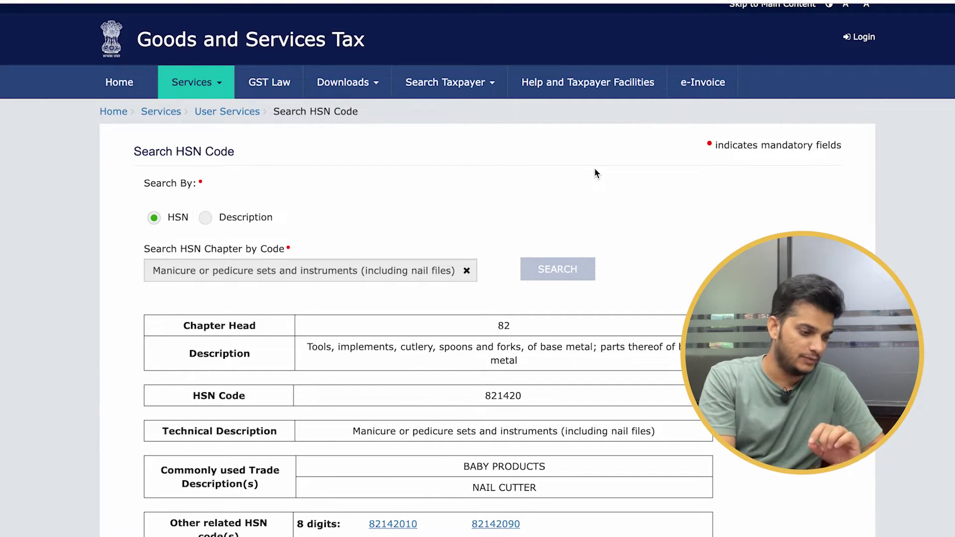
{"action": "scroll", "coordinate": [595, 172], "scroll_direction": "down", "scroll_amount": 2}
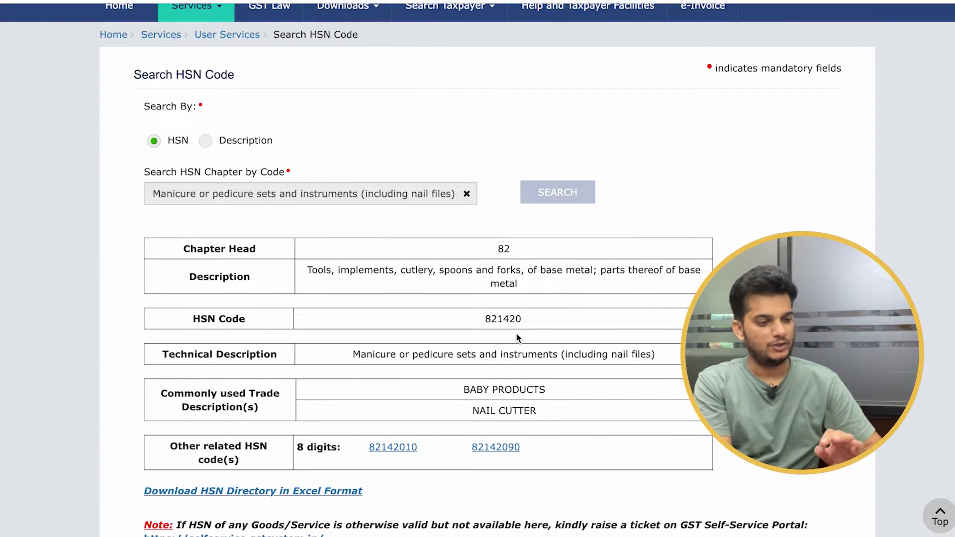
{"action": "double_click", "coordinate": [505, 320]}
{"action": "key", "text": "ctrl+c"}
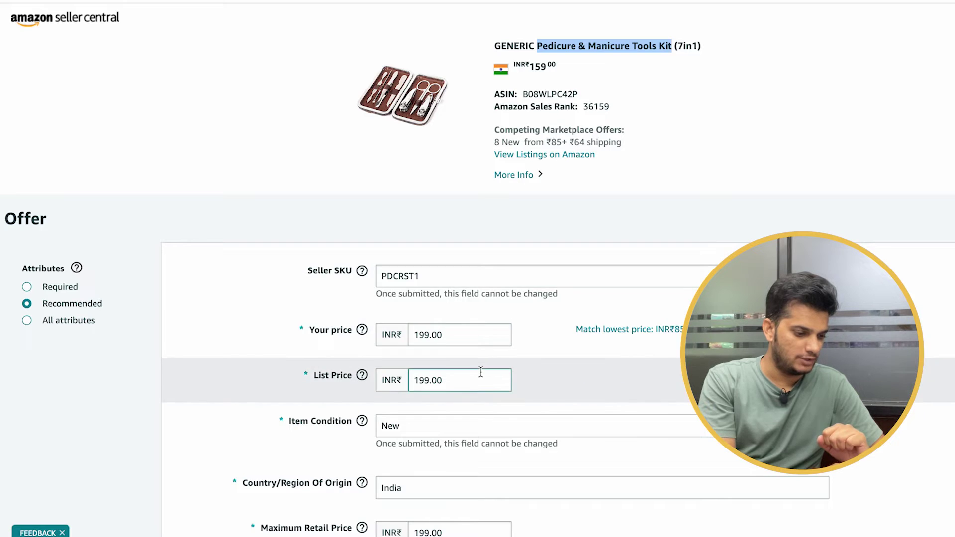
Step: Back in the Seller Central offer form, fill in 821420 as the HSN code
{"action": "scroll", "coordinate": [480, 370], "scroll_direction": "down", "scroll_amount": 8}
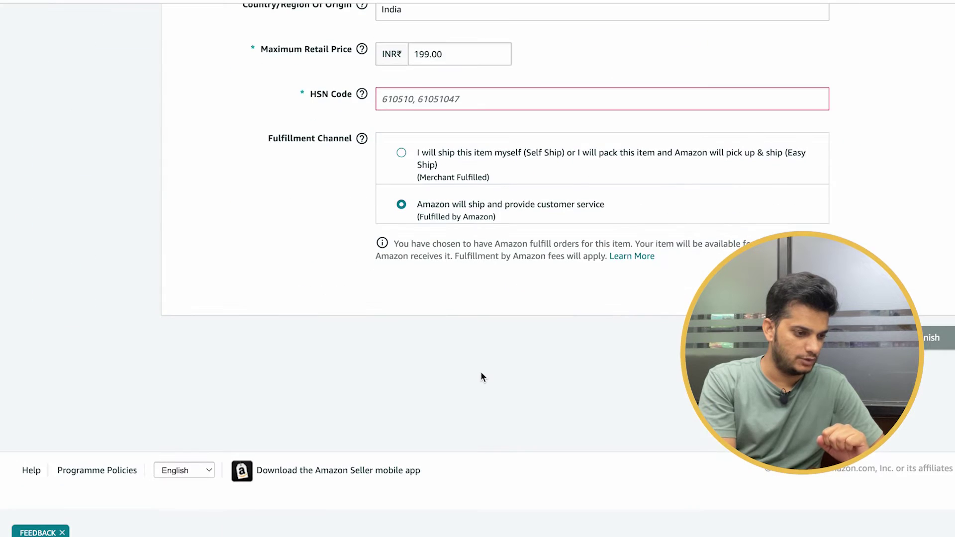
{"action": "scroll", "coordinate": [454, 107], "scroll_direction": "up", "scroll_amount": 1}
{"action": "left_click", "coordinate": [420, 130]}
{"action": "key", "text": "ctrl+v"}
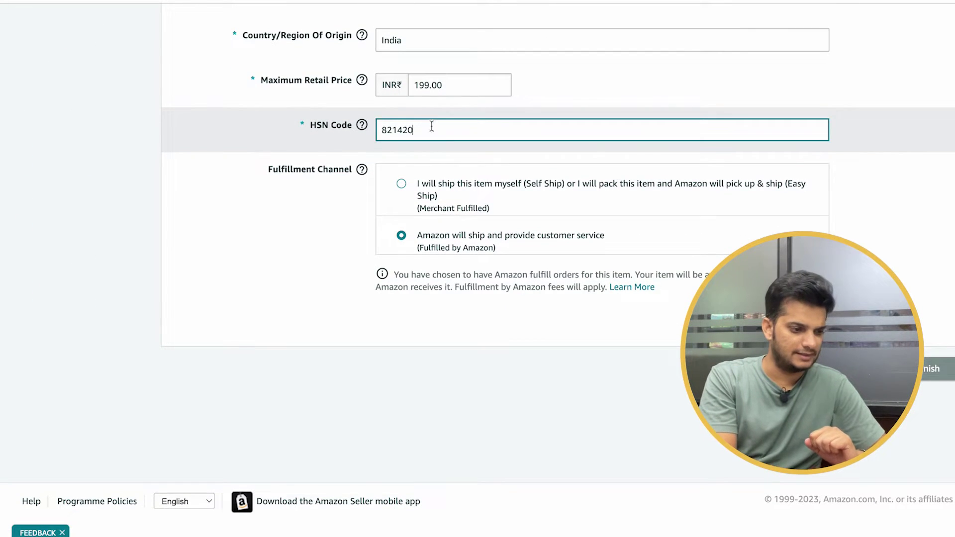
{"action": "left_click", "coordinate": [328, 252]}
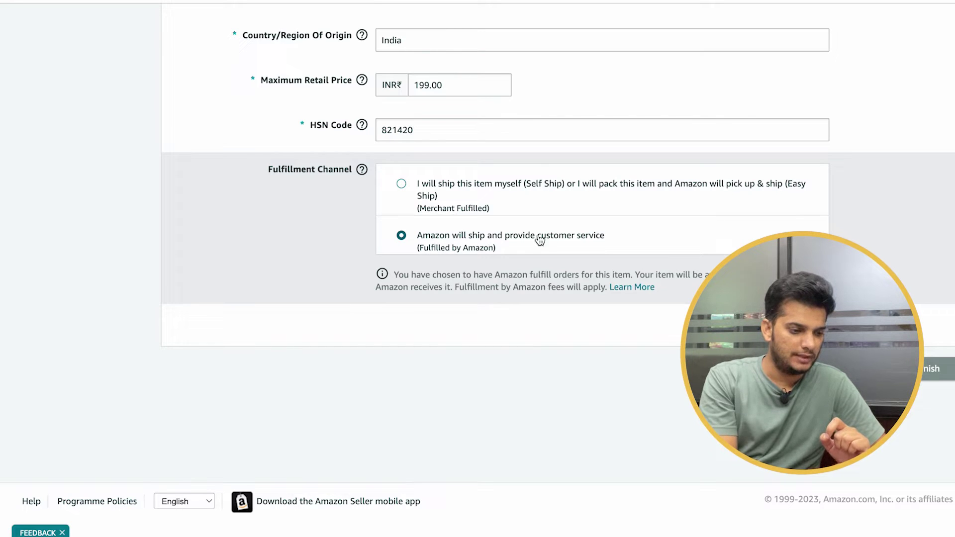
Step: Choose the merchant-fulfilled shipping channel (Self Ship or Easy Ship) and set the offer's quantity to 10
{"action": "left_click", "coordinate": [416, 188]}
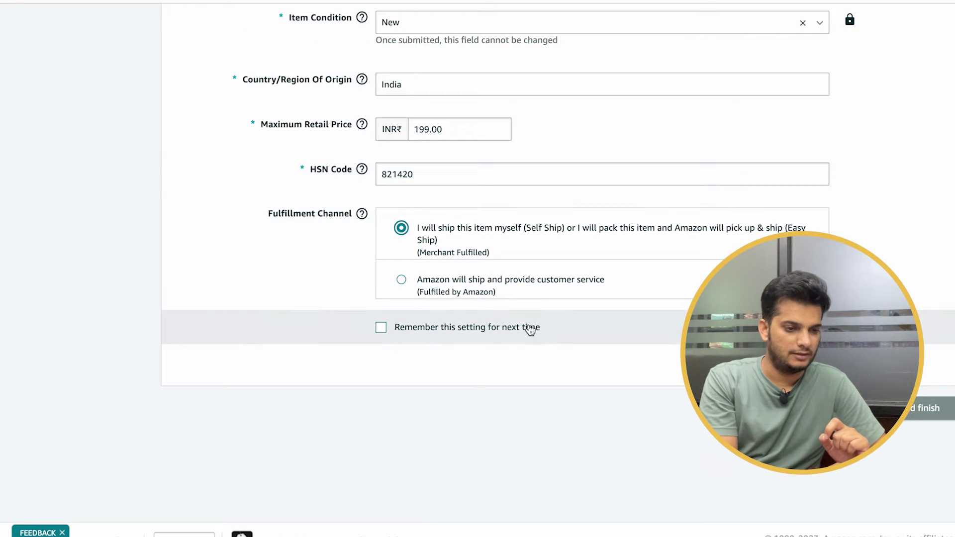
{"action": "scroll", "coordinate": [530, 326], "scroll_direction": "up", "scroll_amount": 3}
{"action": "scroll", "coordinate": [529, 325], "scroll_direction": "up", "scroll_amount": 2}
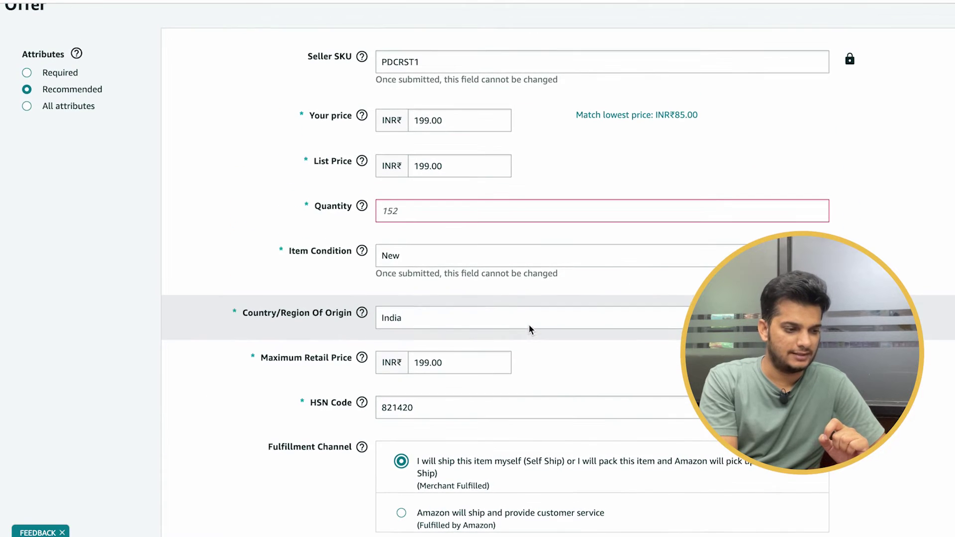
{"action": "left_click", "coordinate": [446, 210]}
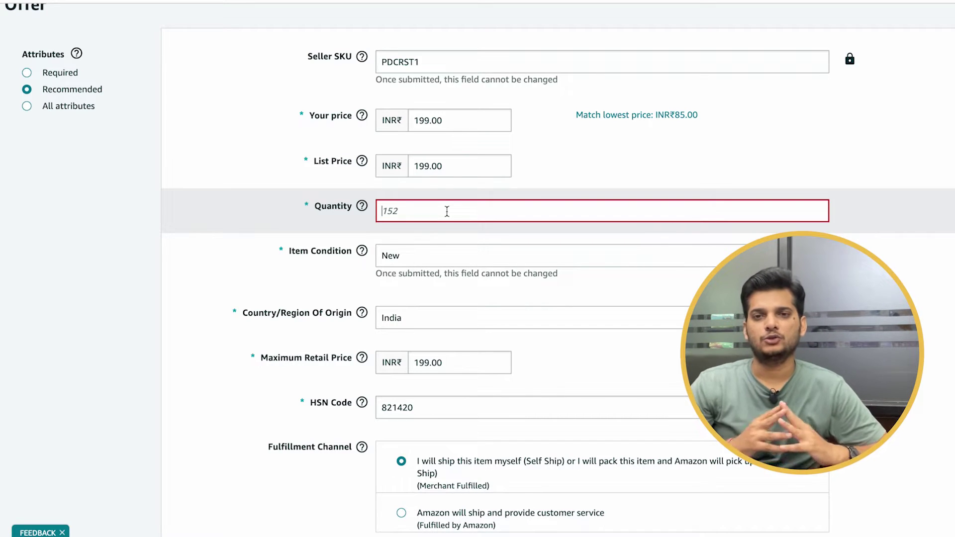
{"action": "type", "text": "10"}
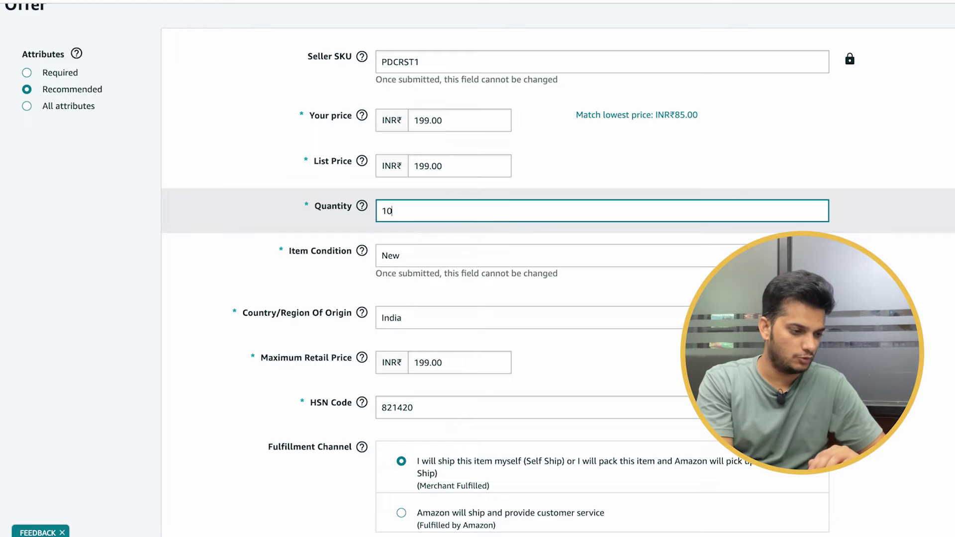
Step: Save and finish the completed merchant-fulfilled offer
{"action": "scroll", "coordinate": [666, 185], "scroll_direction": "up", "scroll_amount": 1}
{"action": "left_click", "coordinate": [665, 185]}
{"action": "scroll", "coordinate": [665, 185], "scroll_direction": "down", "scroll_amount": 1}
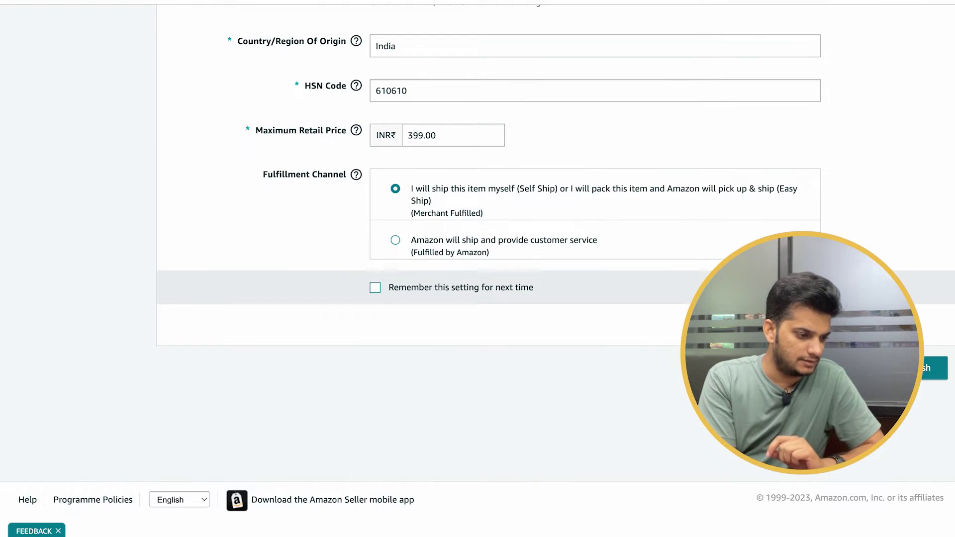
{"action": "left_click", "coordinate": [934, 368]}
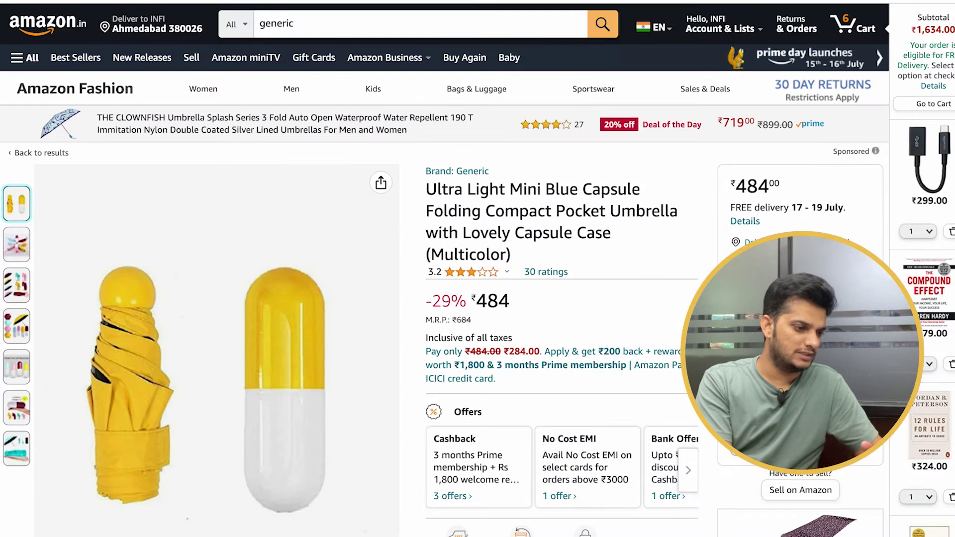
Step: On the Amazon.in store, search for "chopper" and open the Pigeon Polypropylene Mini Handy and Compact Chopper, 400 ml
{"action": "left_click", "coordinate": [332, 29]}
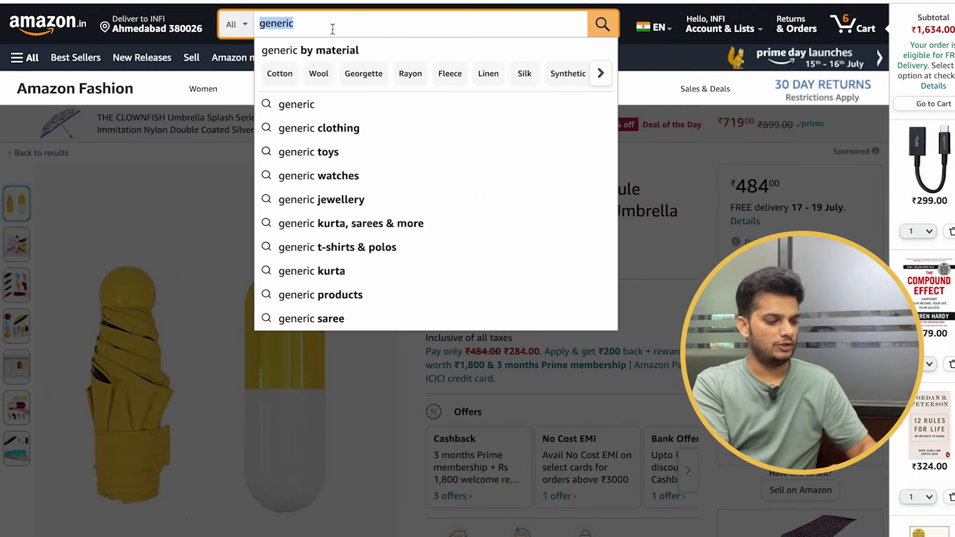
{"action": "type", "text": "chopper"}
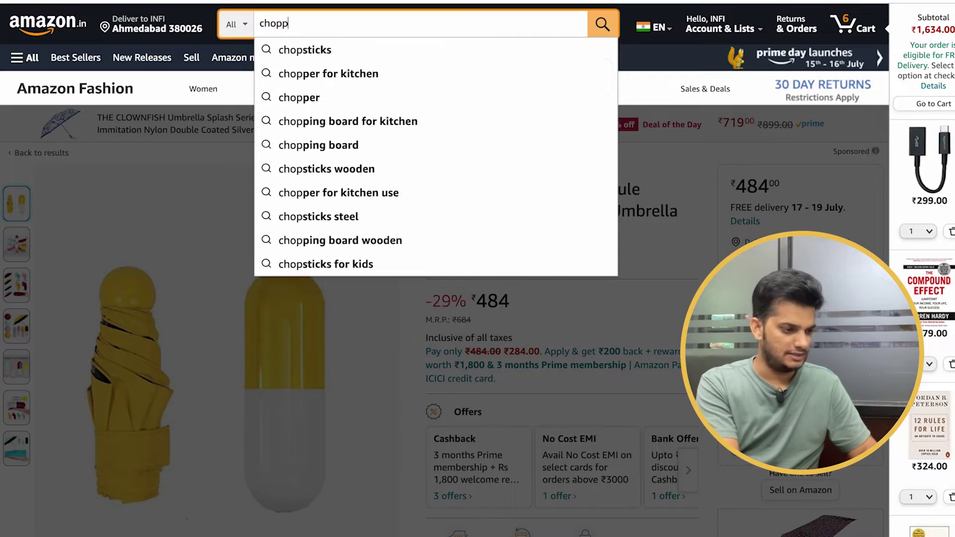
{"action": "key", "text": "Return"}
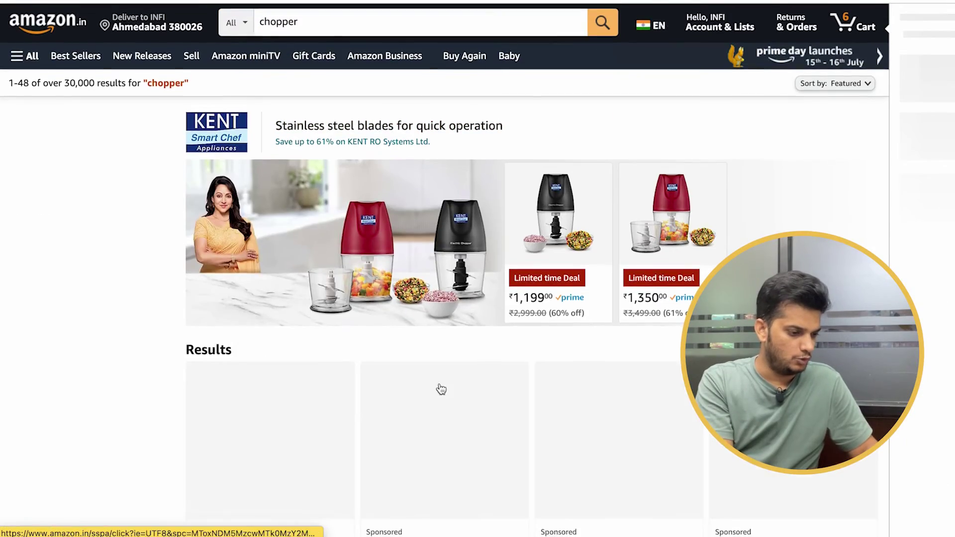
{"action": "scroll", "coordinate": [439, 388], "scroll_direction": "down", "scroll_amount": 6}
{"action": "scroll", "coordinate": [267, 156], "scroll_direction": "down", "scroll_amount": 6}
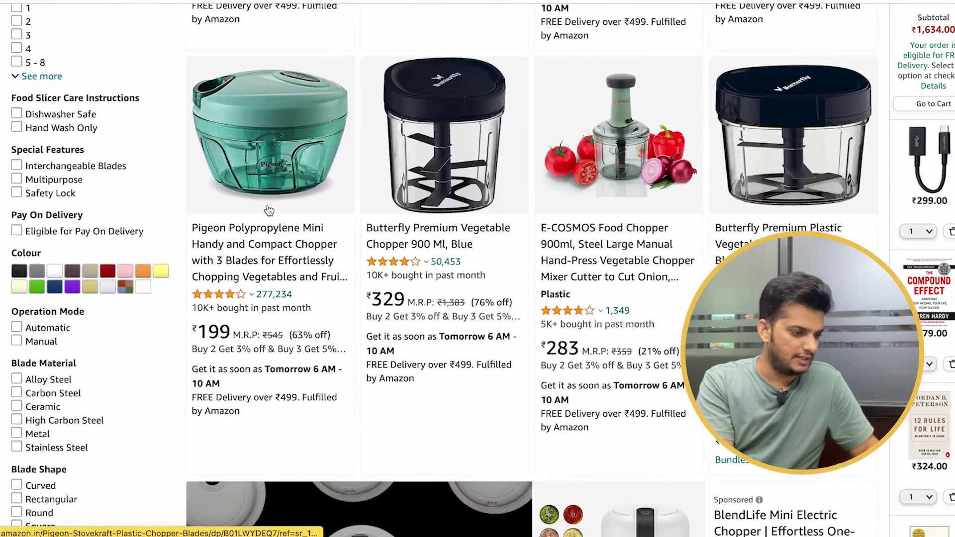
{"action": "left_click", "coordinate": [274, 157]}
{"action": "scroll", "coordinate": [584, 143], "scroll_direction": "down", "scroll_amount": 1}
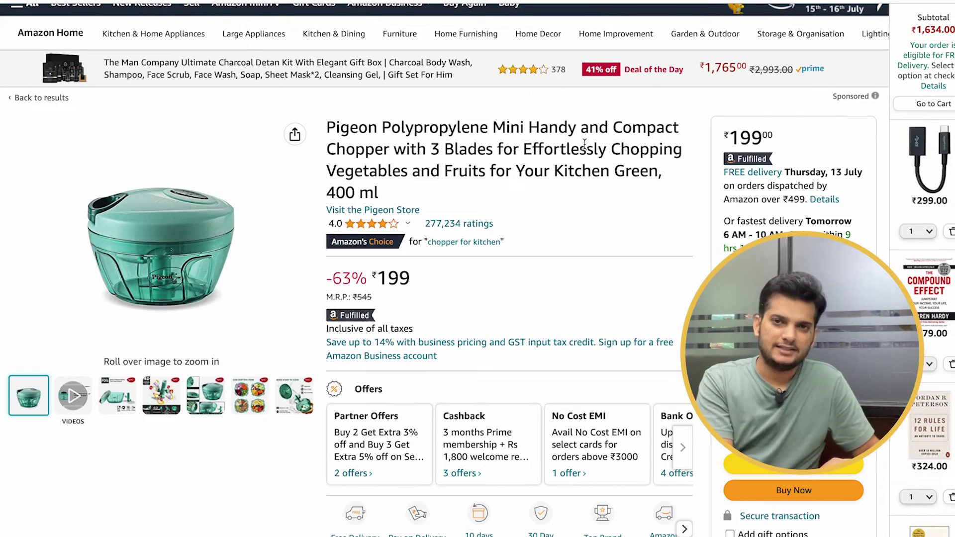
Step: Copy the ASIN B01LWYDEQ7 from the Pigeon chopper's technical details
{"action": "scroll", "coordinate": [585, 144], "scroll_direction": "down", "scroll_amount": 20}
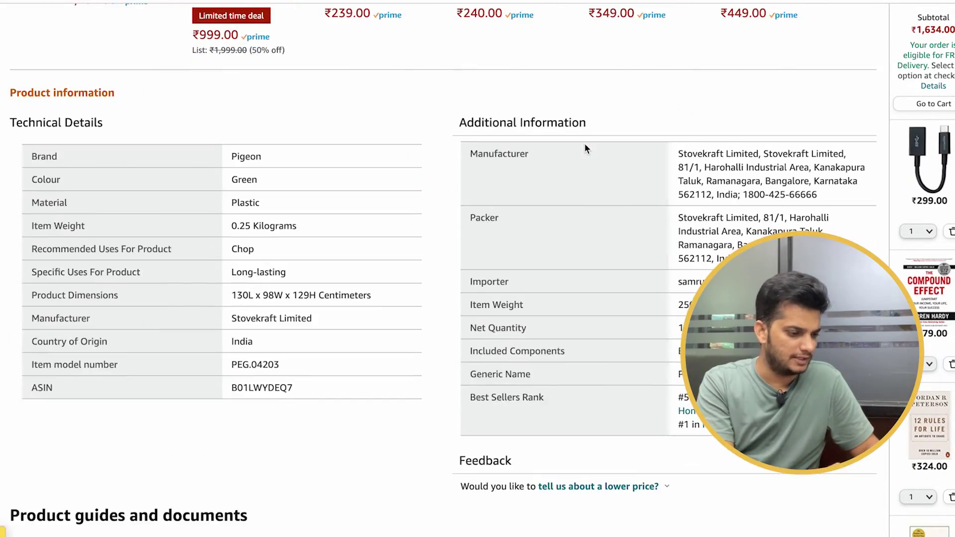
{"action": "double_click", "coordinate": [268, 387]}
{"action": "key", "text": "ctrl+c"}
Step: In Seller Central, start adding a product and search Amazon's catalog for the ASIN B01LWYDEQ7
{"action": "left_click", "coordinate": [119, 2]}
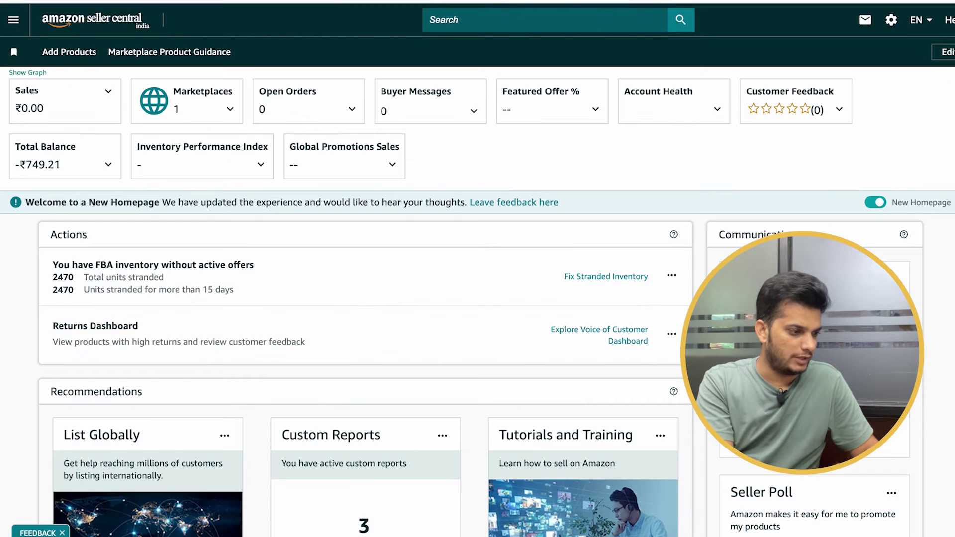
{"action": "left_click", "coordinate": [15, 20]}
{"action": "mouse_move", "coordinate": [44, 73]}
{"action": "left_click", "coordinate": [249, 67]}
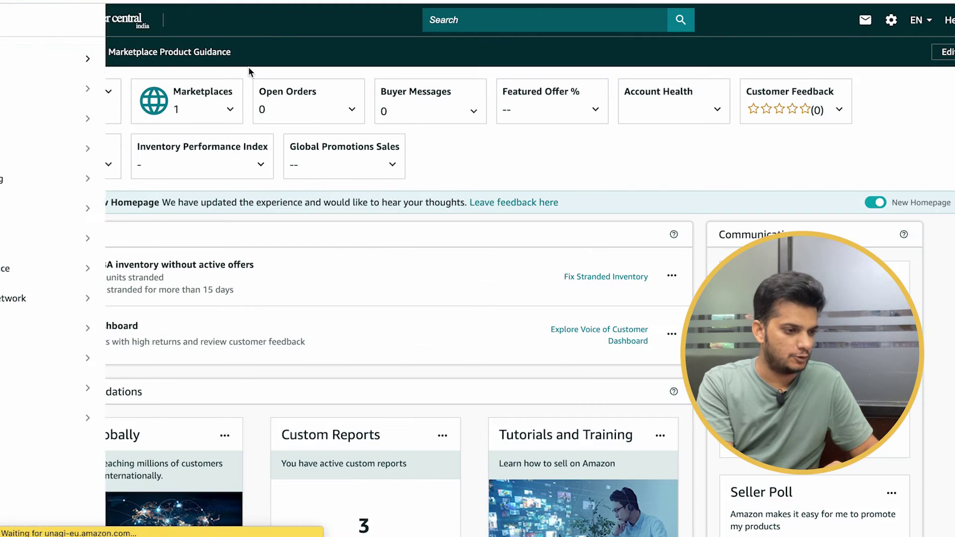
{"action": "left_click", "coordinate": [397, 296]}
{"action": "key", "text": "ctrl+v"}
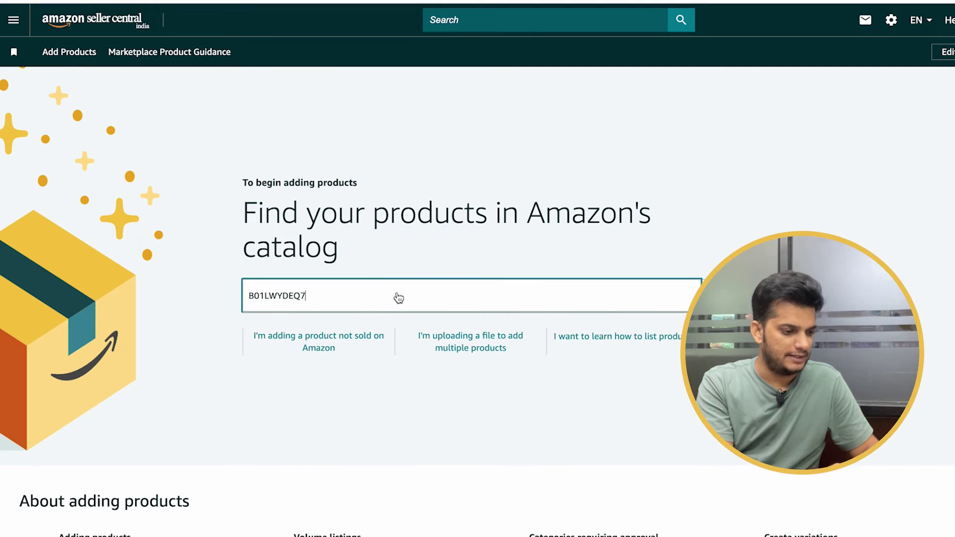
{"action": "key", "text": "Return"}
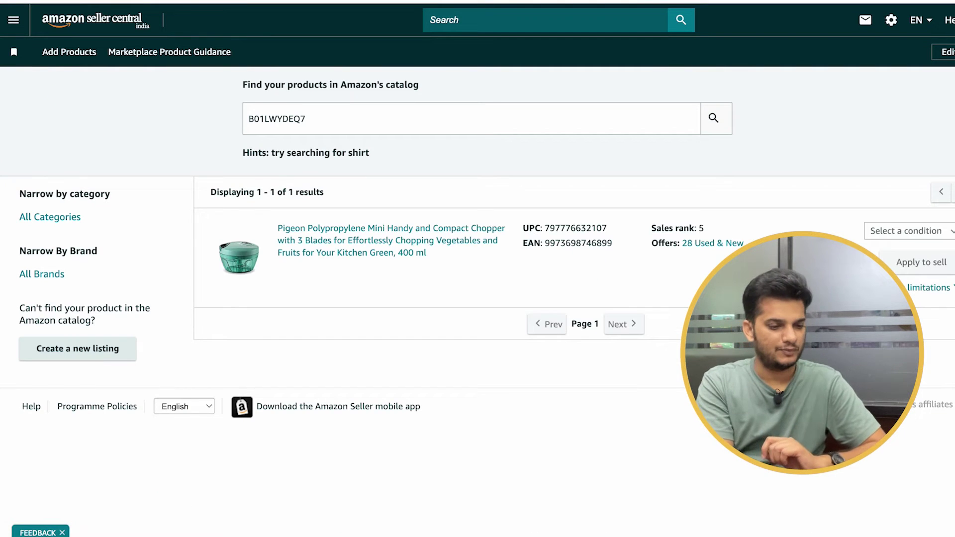
Step: Set the Pigeon chopper's condition to New and apply to sell it
{"action": "left_click", "coordinate": [909, 232]}
{"action": "left_click", "coordinate": [915, 231]}
{"action": "left_click", "coordinate": [914, 231]}
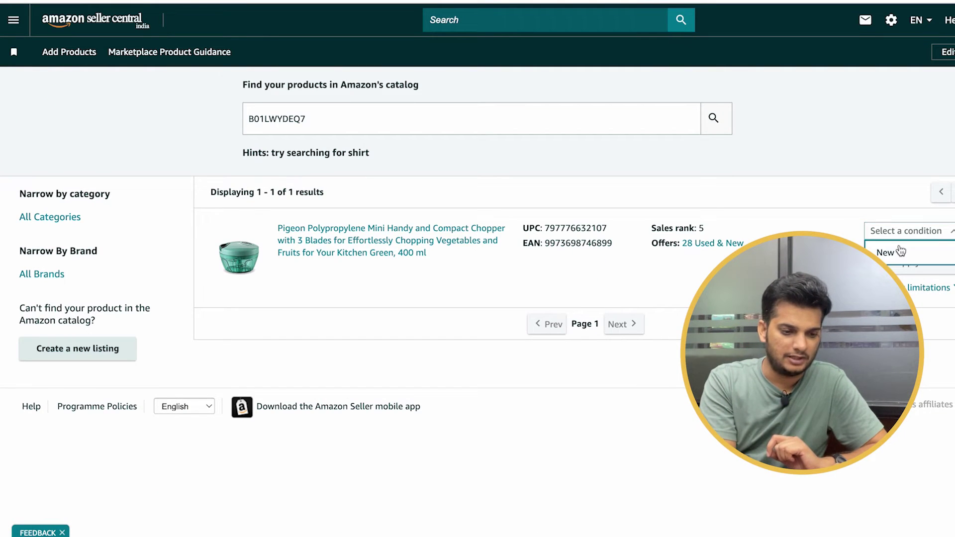
{"action": "left_click", "coordinate": [897, 252]}
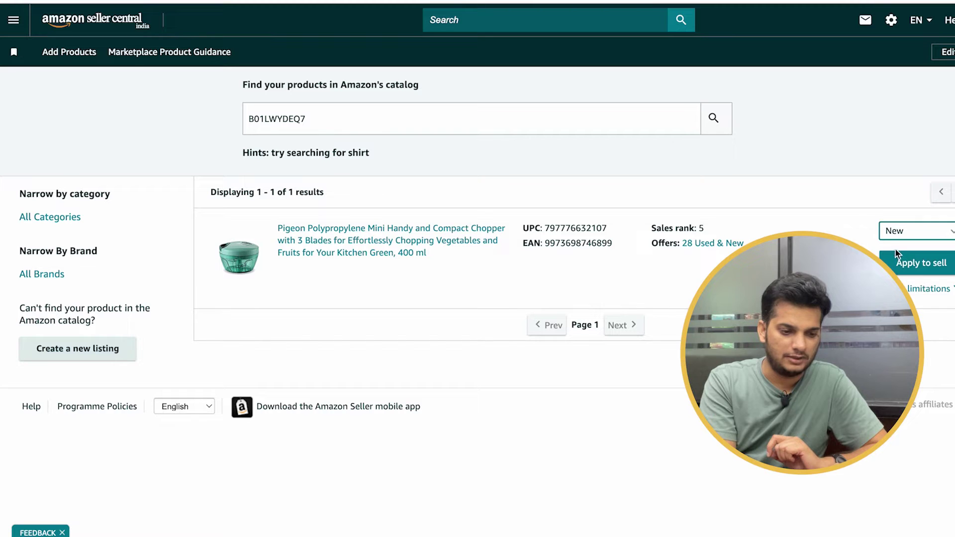
{"action": "left_click", "coordinate": [917, 275]}
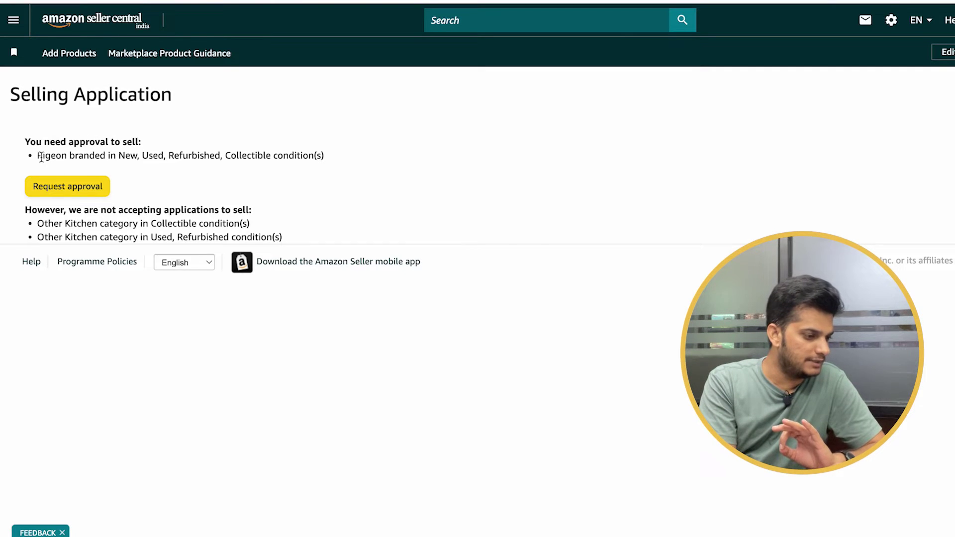
Step: Review the selling restrictions for the Pigeon brand and the Other Kitchen category, and request approval to sell the brand
{"action": "left_click_drag", "start_coordinate": [42, 155], "coordinate": [335, 162]}
{"action": "left_click", "coordinate": [336, 161]}
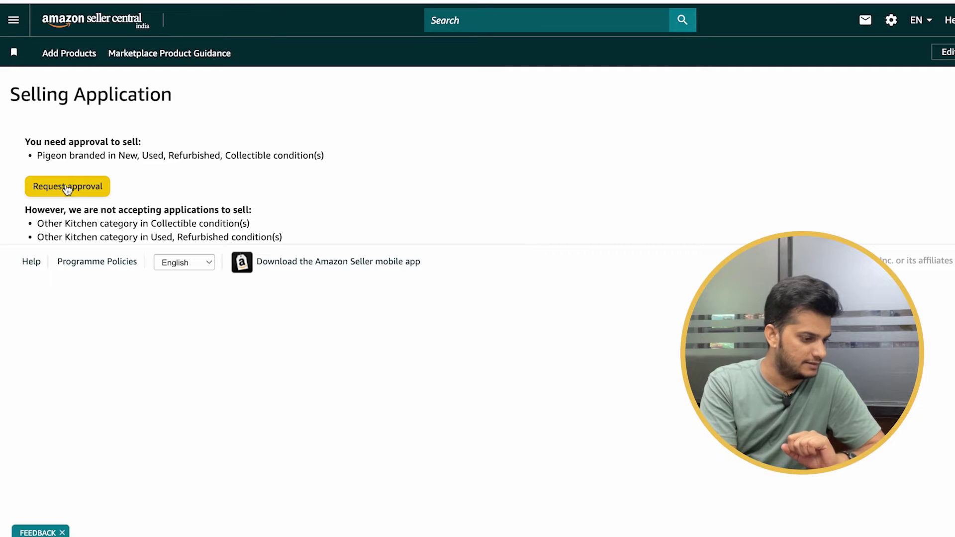
{"action": "left_click_drag", "start_coordinate": [31, 209], "coordinate": [305, 241]}
{"action": "left_click", "coordinate": [306, 243]}
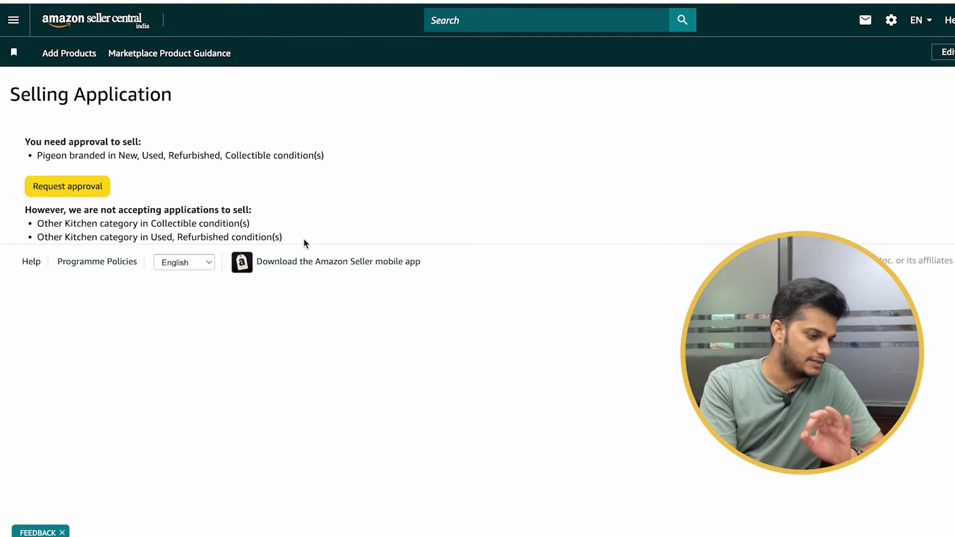
{"action": "left_click", "coordinate": [91, 188]}
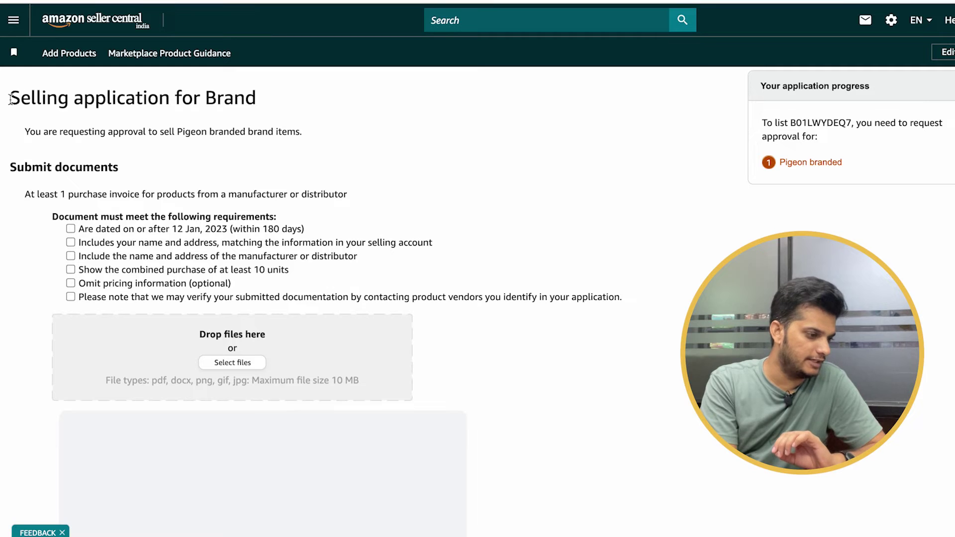
Step: Examine the Pigeon brand selling application and its purchase invoice and document requirements
{"action": "left_click_drag", "start_coordinate": [10, 98], "coordinate": [311, 117]}
{"action": "left_click", "coordinate": [310, 117]}
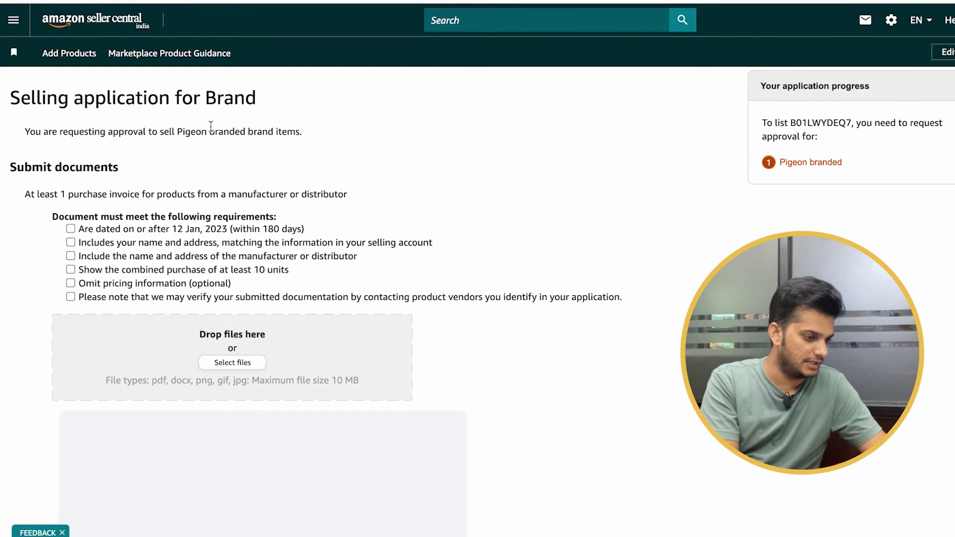
{"action": "left_click_drag", "start_coordinate": [30, 131], "coordinate": [296, 134]}
{"action": "left_click", "coordinate": [295, 133]}
{"action": "scroll", "coordinate": [318, 148], "scroll_direction": "down", "scroll_amount": 1}
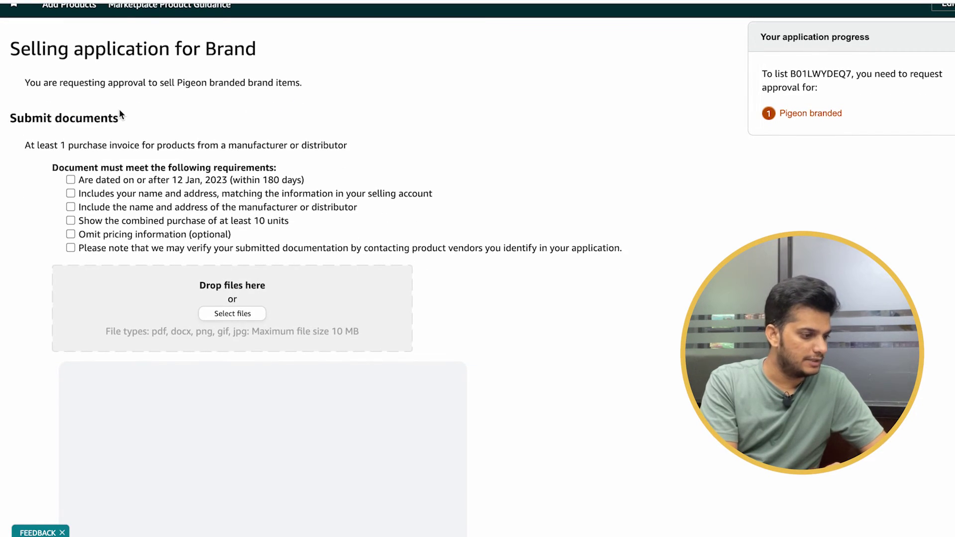
{"action": "left_click_drag", "start_coordinate": [25, 145], "coordinate": [389, 148]}
{"action": "left_click", "coordinate": [389, 148]}
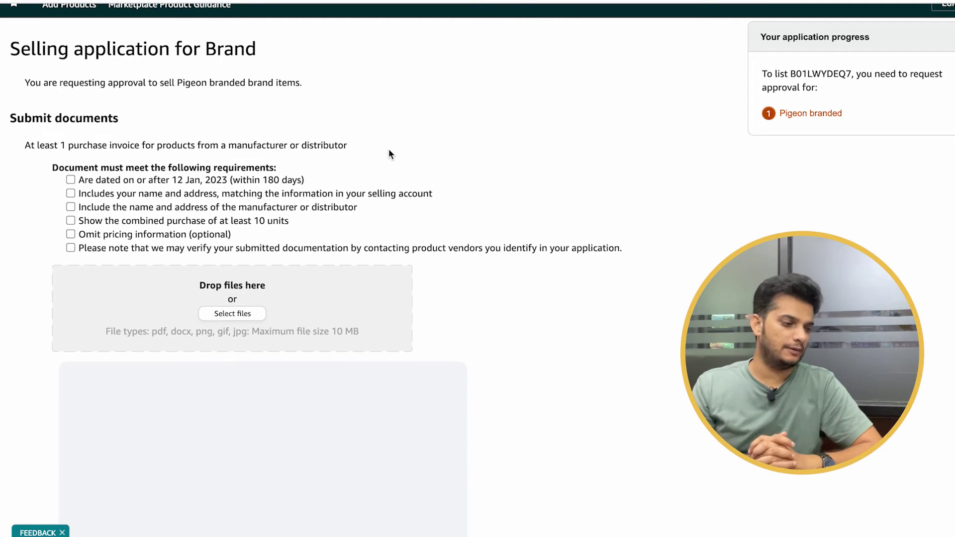
{"action": "triple_click", "coordinate": [266, 167]}
{"action": "scroll", "coordinate": [308, 175], "scroll_direction": "down", "scroll_amount": 1}
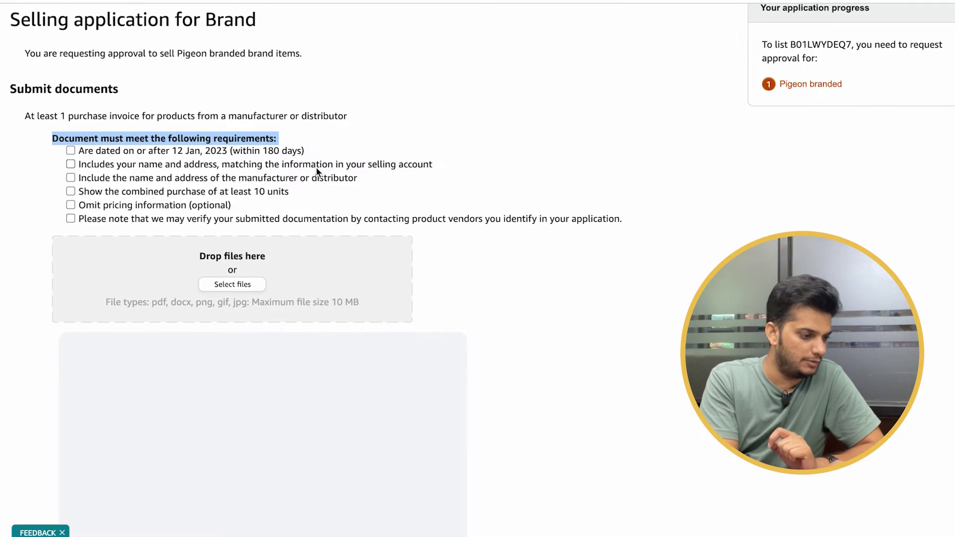
Step: Check off all invoice document requirements, including the vendor verification note, but leave the optional pricing omission unchecked
{"action": "left_click", "coordinate": [71, 151]}
{"action": "left_click", "coordinate": [125, 150]}
{"action": "left_click", "coordinate": [126, 152]}
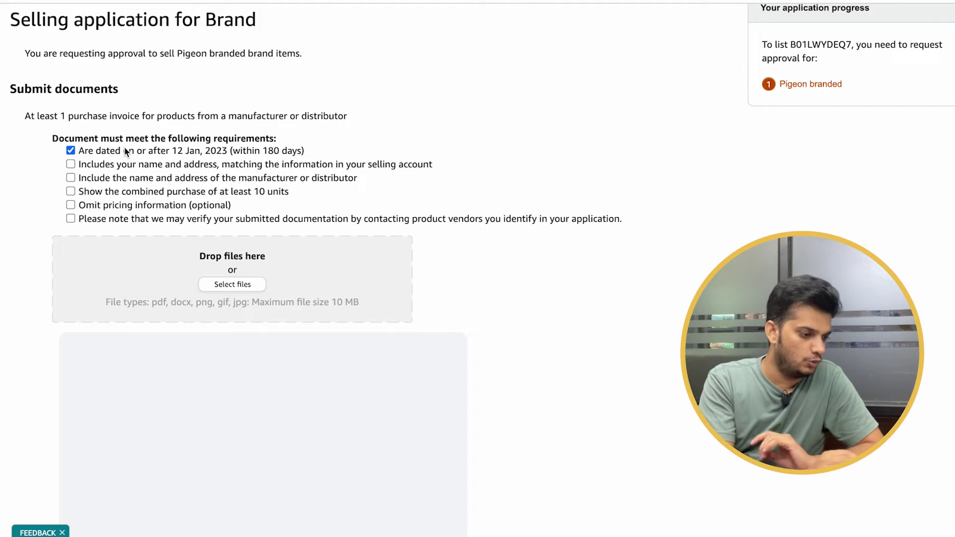
{"action": "left_click", "coordinate": [71, 165]}
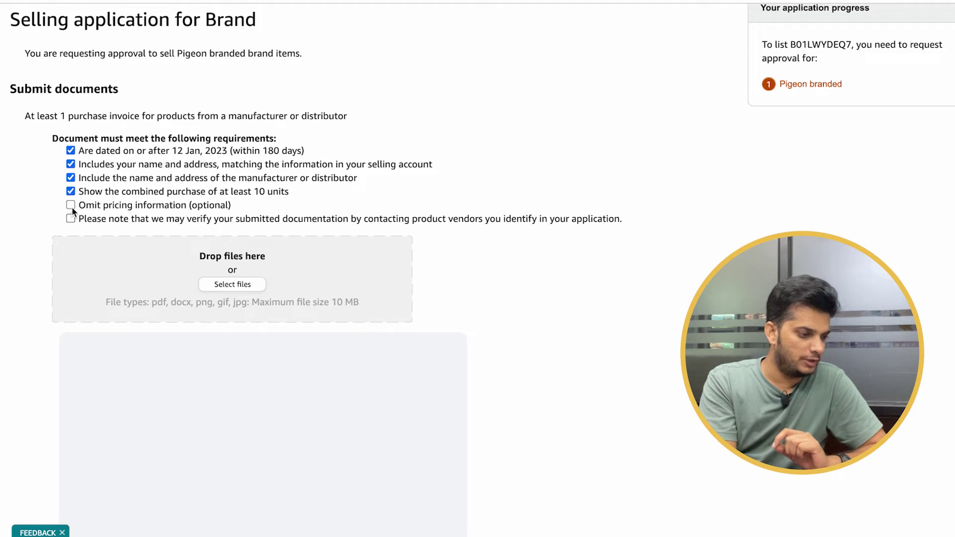
{"action": "left_click", "coordinate": [71, 205]}
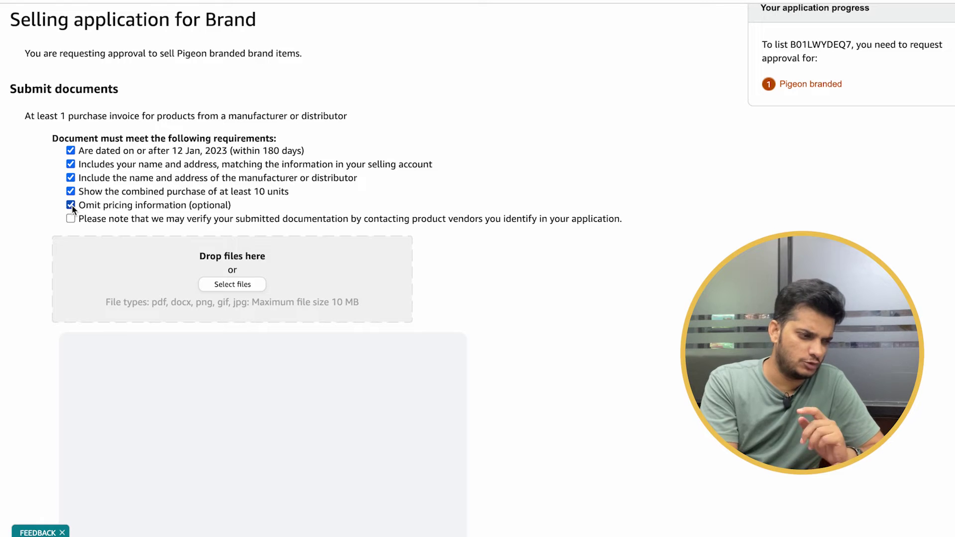
{"action": "left_click", "coordinate": [70, 206]}
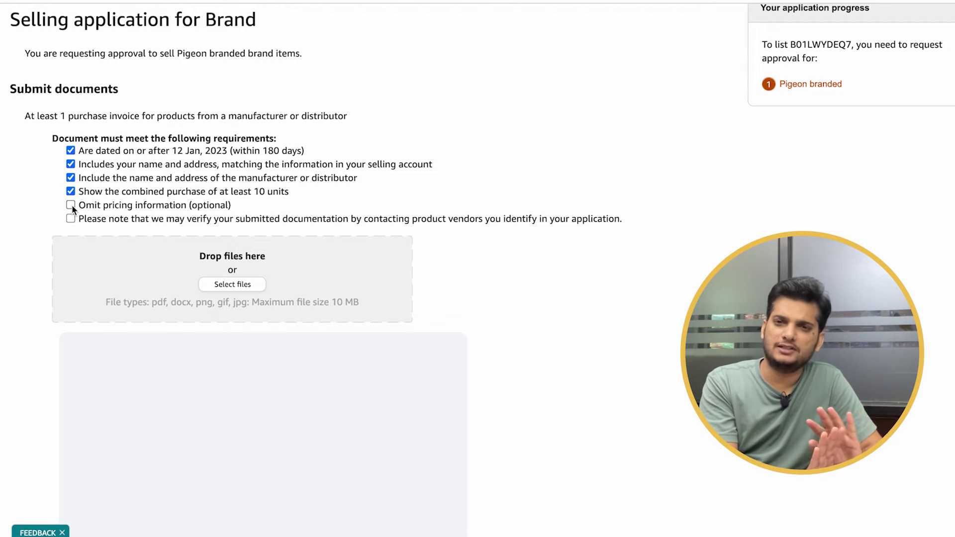
{"action": "left_click", "coordinate": [73, 219]}
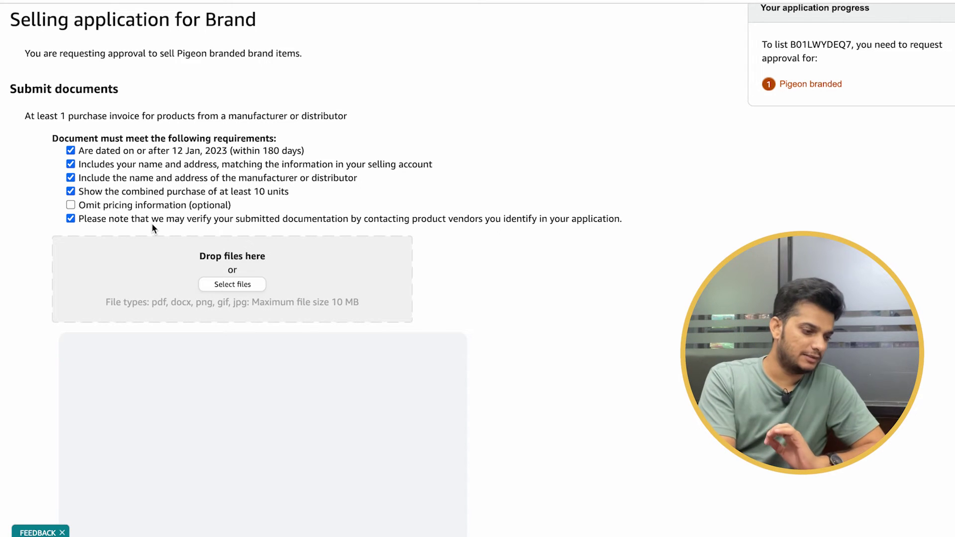
Step: Review the application's file upload area and its comments, email and phone fields
{"action": "scroll", "coordinate": [299, 261], "scroll_direction": "down", "scroll_amount": 3}
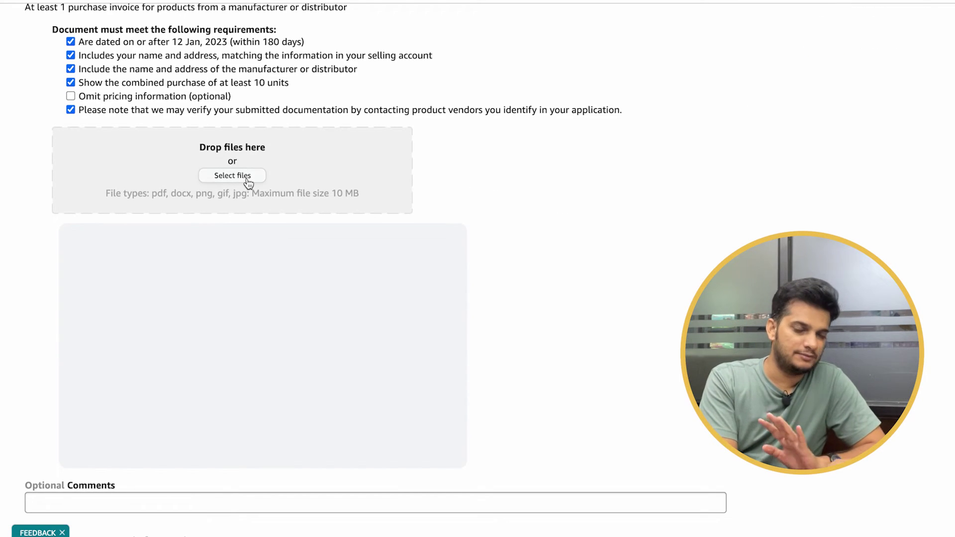
{"action": "scroll", "coordinate": [247, 183], "scroll_direction": "down", "scroll_amount": 5}
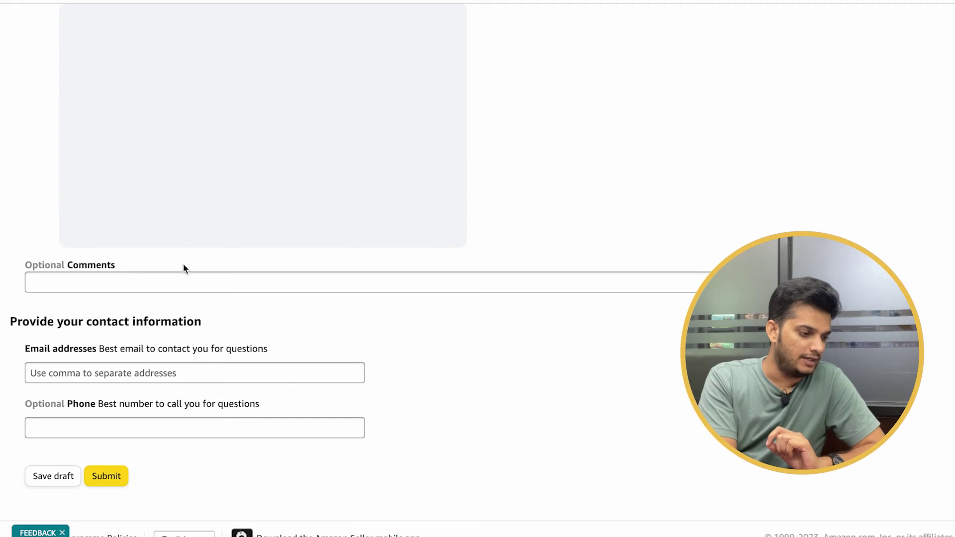
{"action": "left_click", "coordinate": [133, 279]}
{"action": "scroll", "coordinate": [134, 280], "scroll_direction": "down", "scroll_amount": 1}
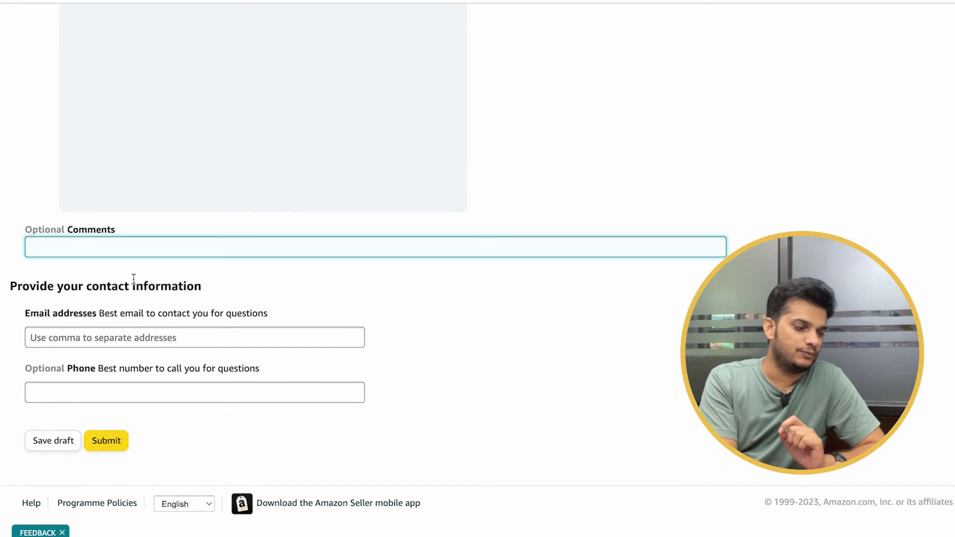
{"action": "left_click", "coordinate": [119, 338]}
{"action": "left_click", "coordinate": [111, 397]}
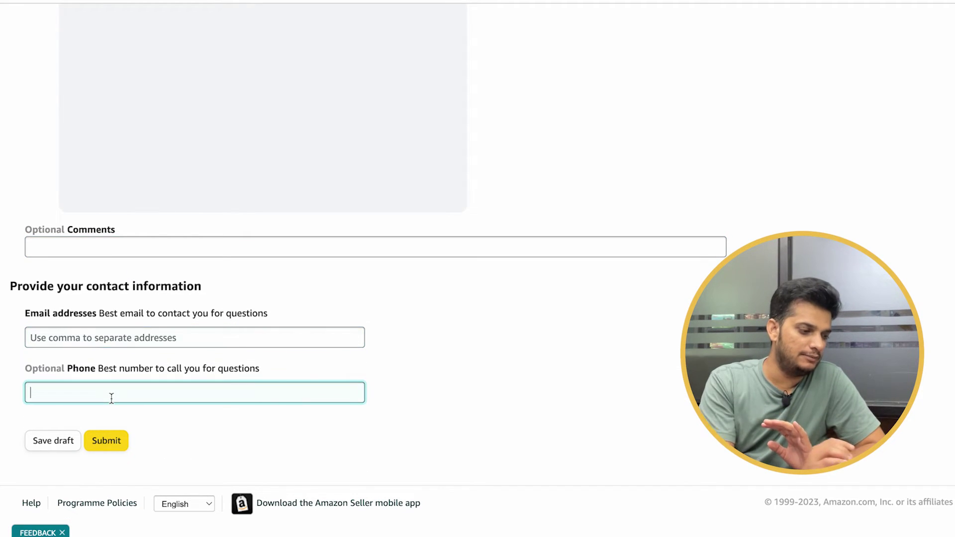